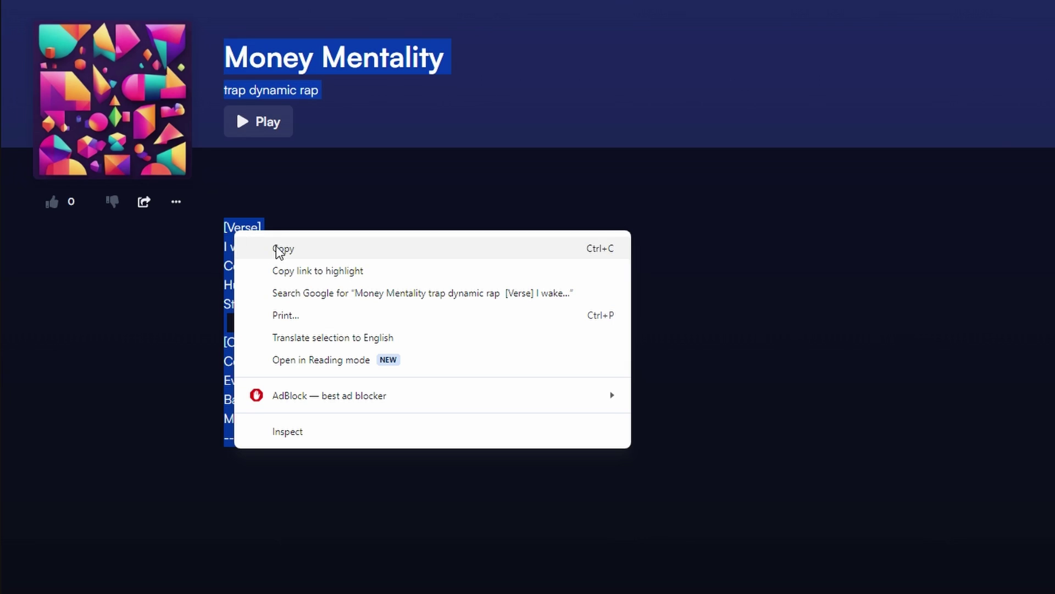
Copy the Money Mentality song text into the Lyrics box of the custom creation form and delete its trailing dashes
click(284, 247)
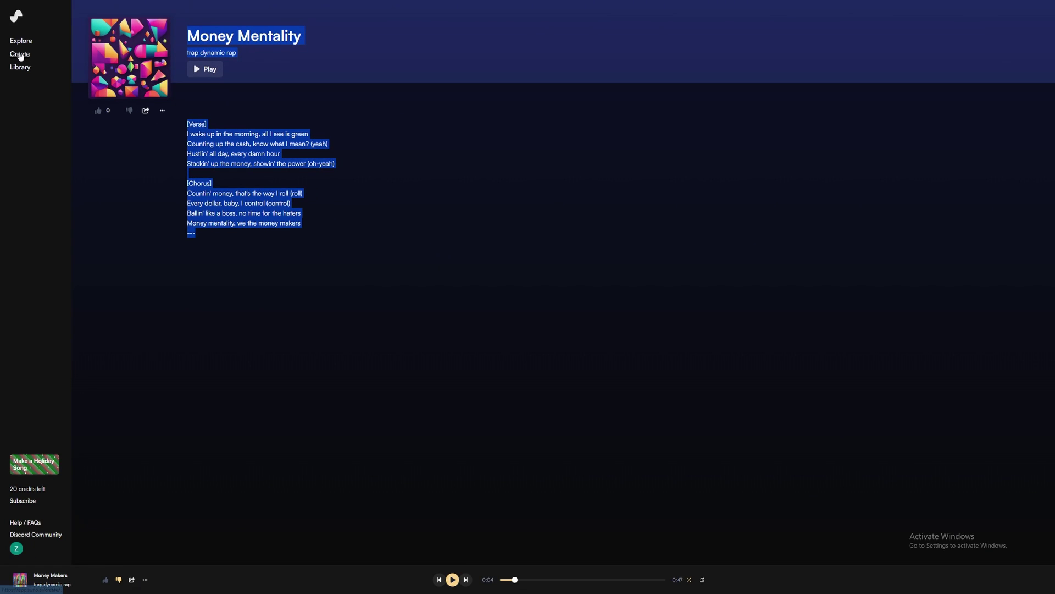
click(20, 55)
click(117, 50)
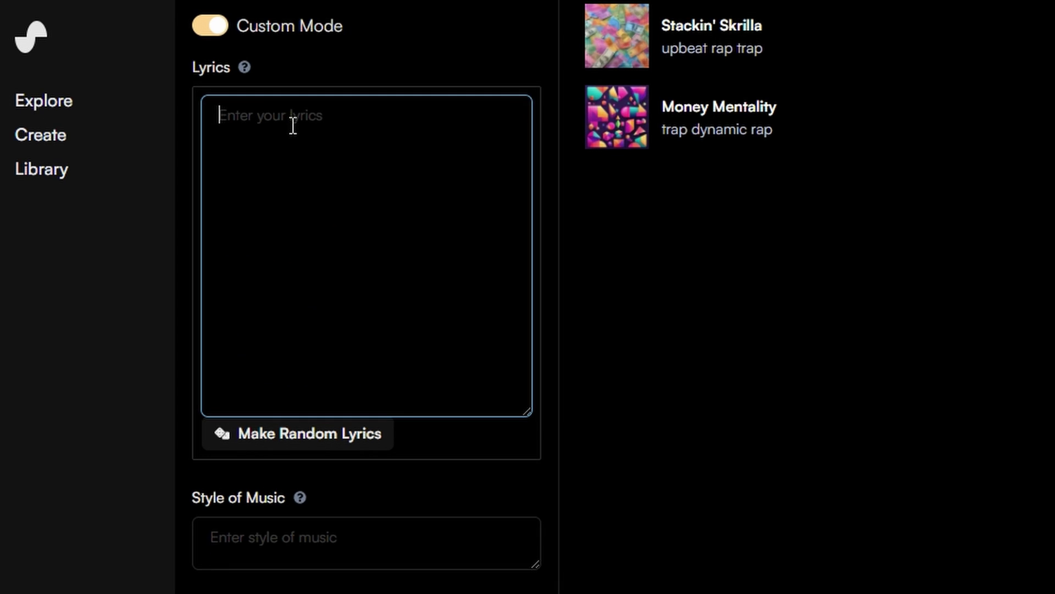
right_click(293, 125)
click(379, 332)
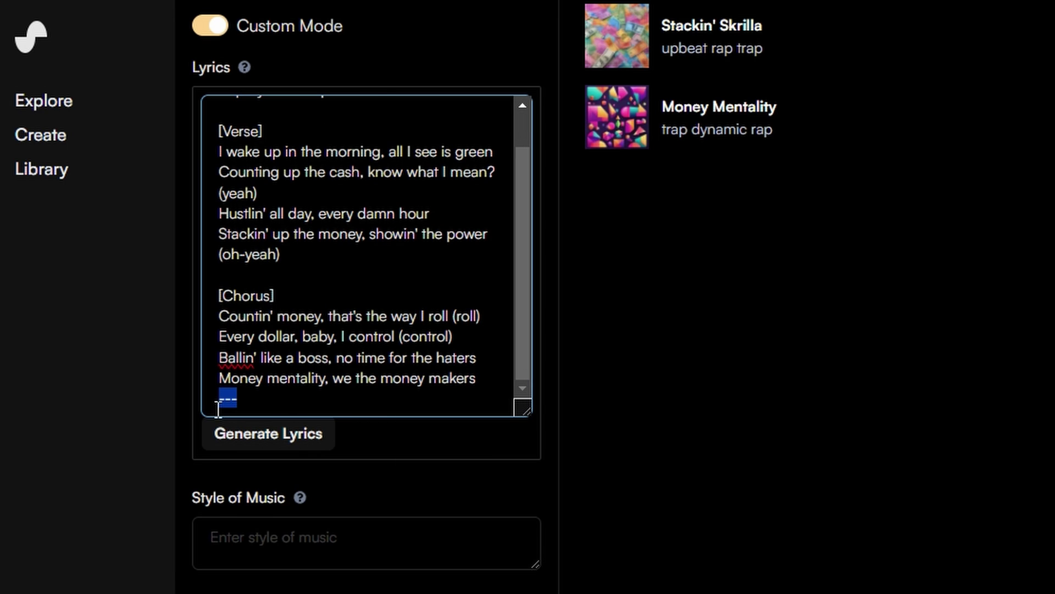
drag(259, 407, 216, 411)
key(BackSpace)
Move the "trap dynamic rap" line from the lyrics into the Style of Music field
scroll(299, 172, up, 2)
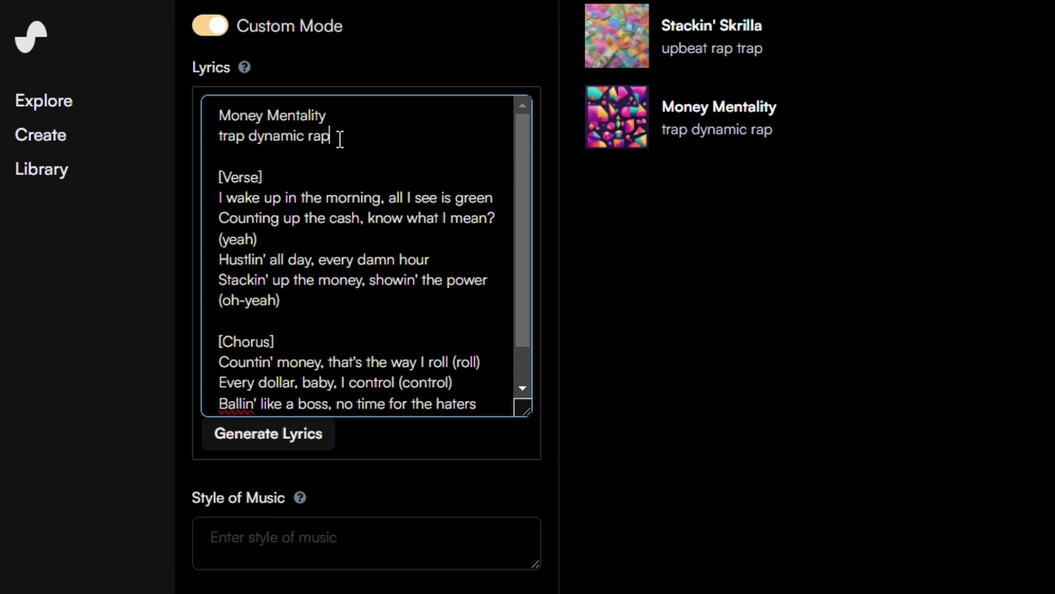
drag(332, 137, 206, 140)
key(ctrl+x)
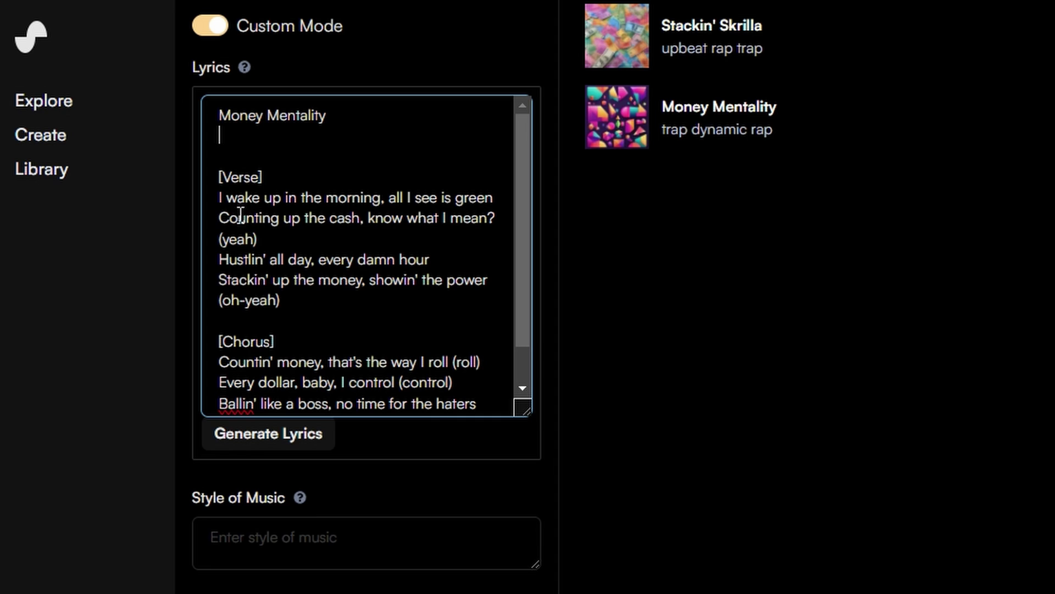
click(326, 549)
key(ctrl+v)
Remove the title line from the lyrics and fill in the Title field with "Money Mentality"
drag(364, 134, 176, 132)
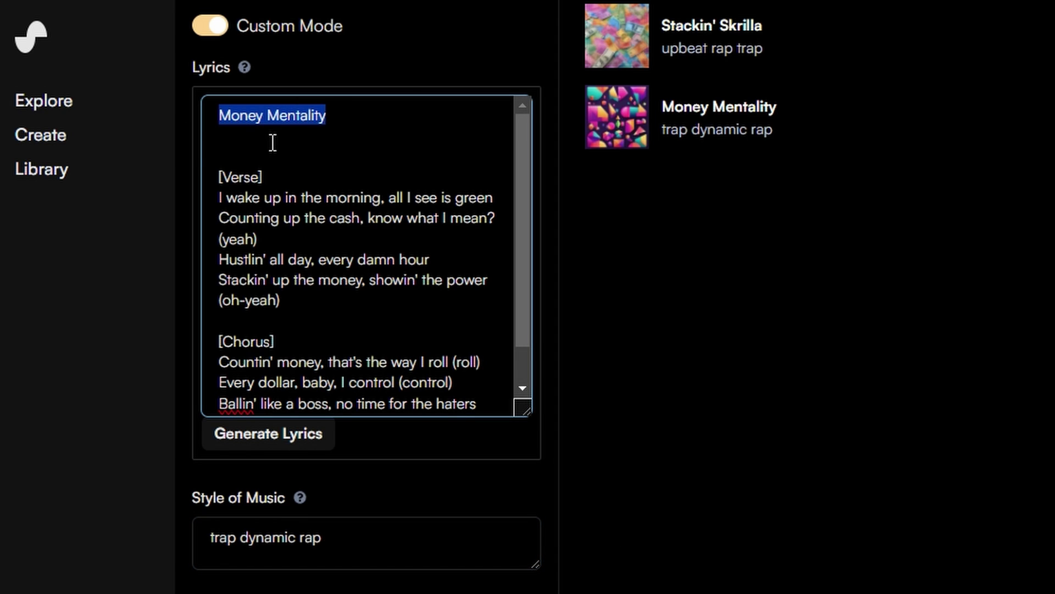
text(xxxxxxxxxx)
key(BackSpace)
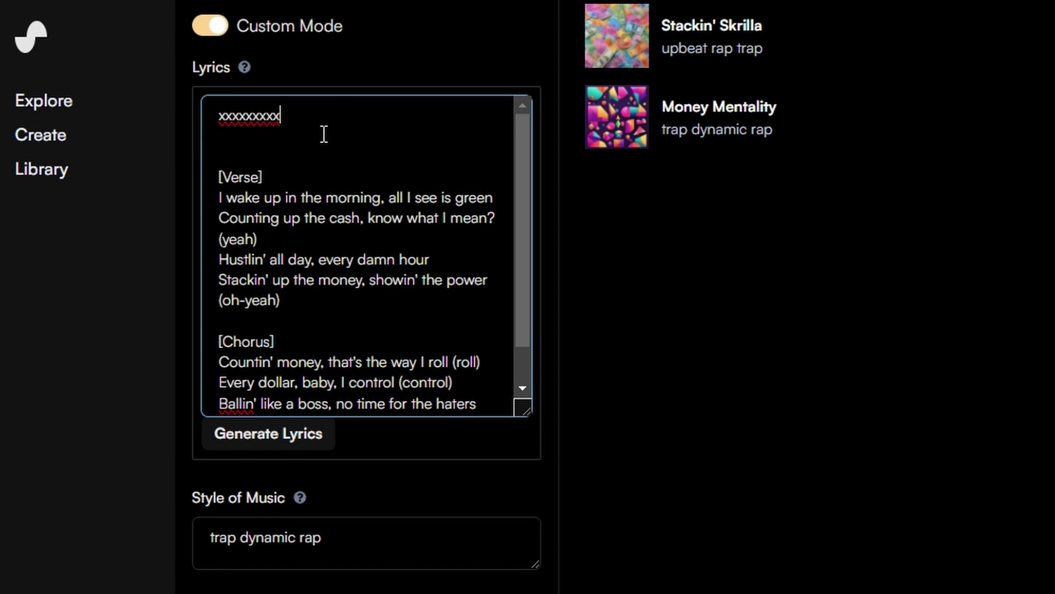
drag(306, 116, 169, 125)
scroll(317, 419, down, 4)
click(318, 420)
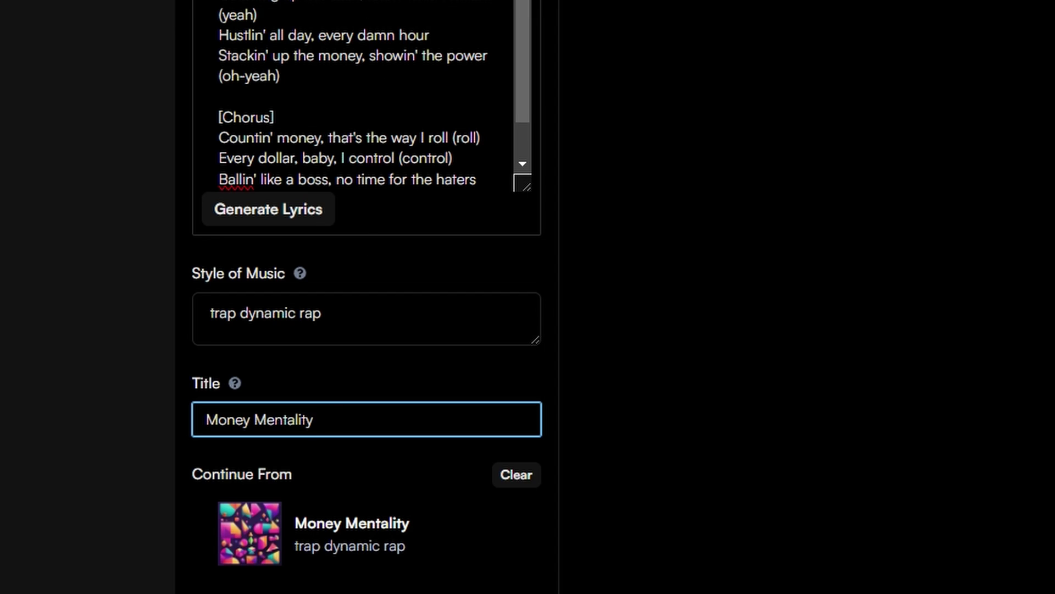
Write above the verse: "Continue the below song by adding a new verse but keep the chorus the same. Maintain the theme and vibe of the song."
scroll(255, 145, up, 3)
scroll(263, 133, down, 1)
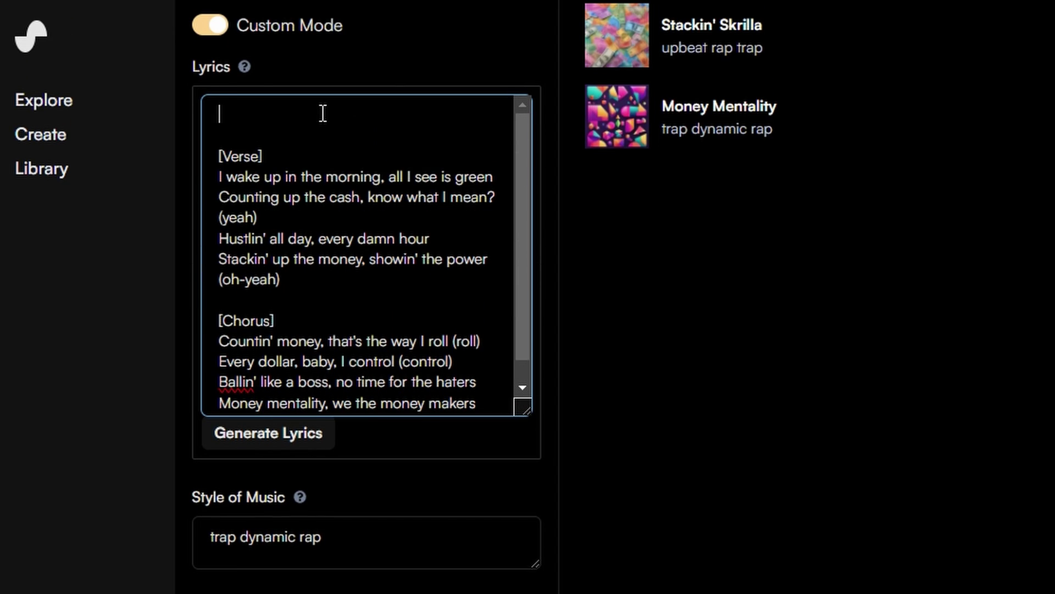
text(Continue the below so)
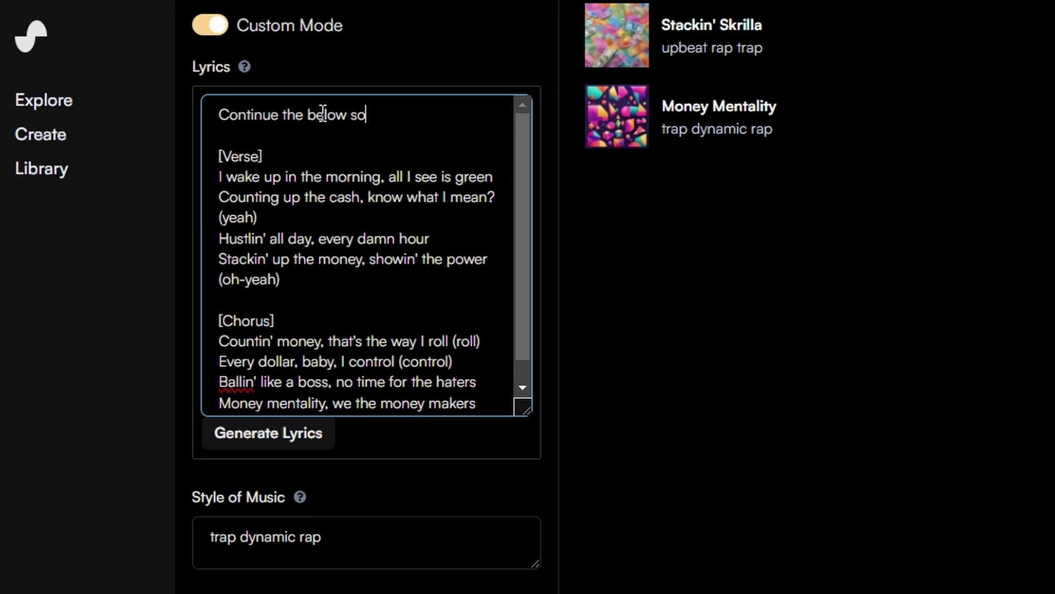
text(ng by adding a new verse )
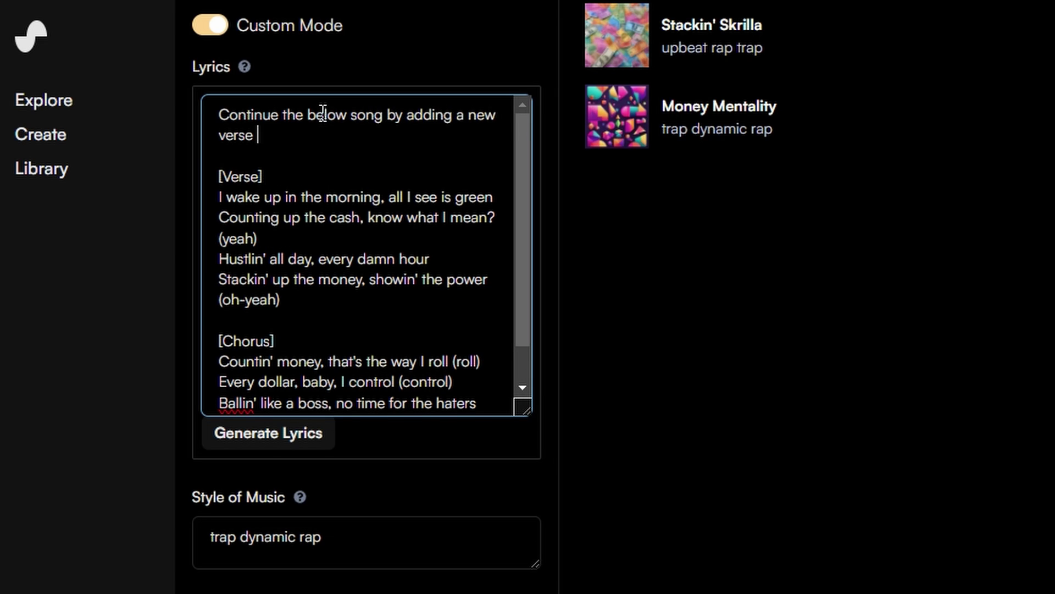
text(but keep the chorus the sa)
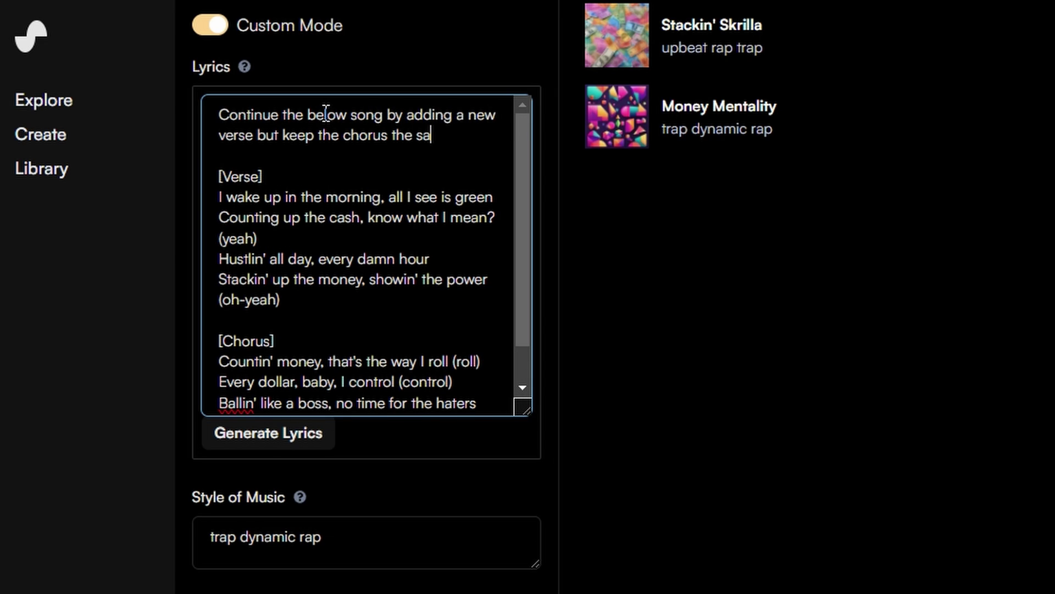
text(me. Maintain the them)
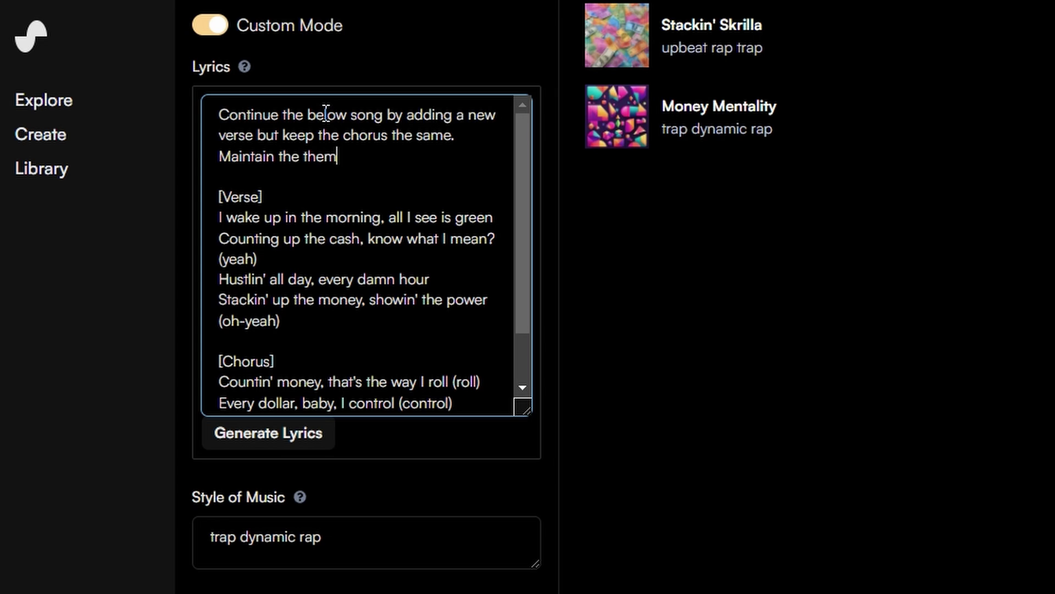
text(e an)
key(BackSpace)
key(BackSpace)
key(BackSpace)
text(e and vibe of the song.)
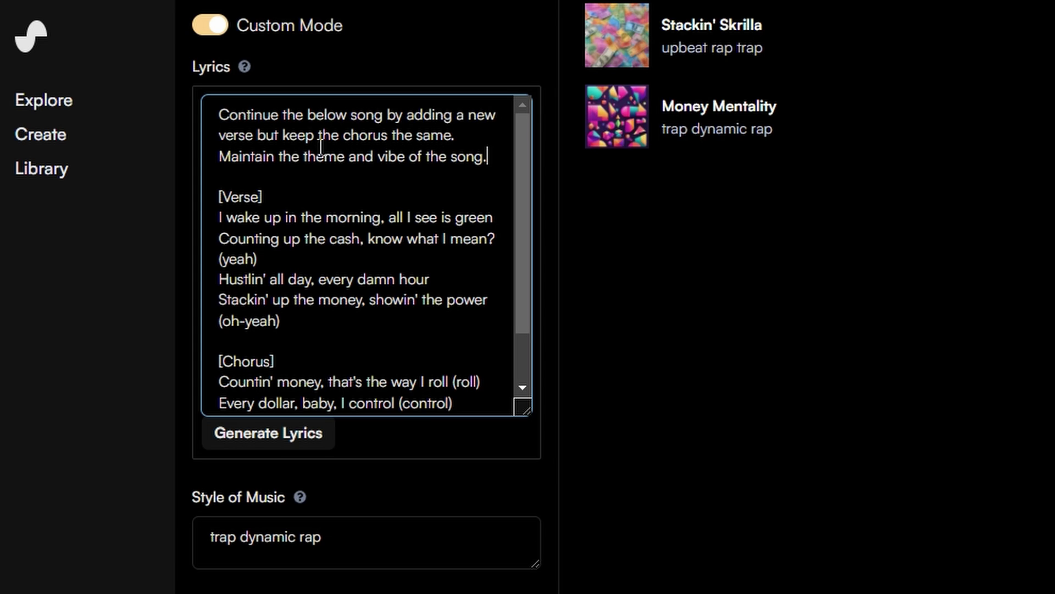
Generate lyrics from the prompt and create the continuation of Money Mentality with them
click(320, 436)
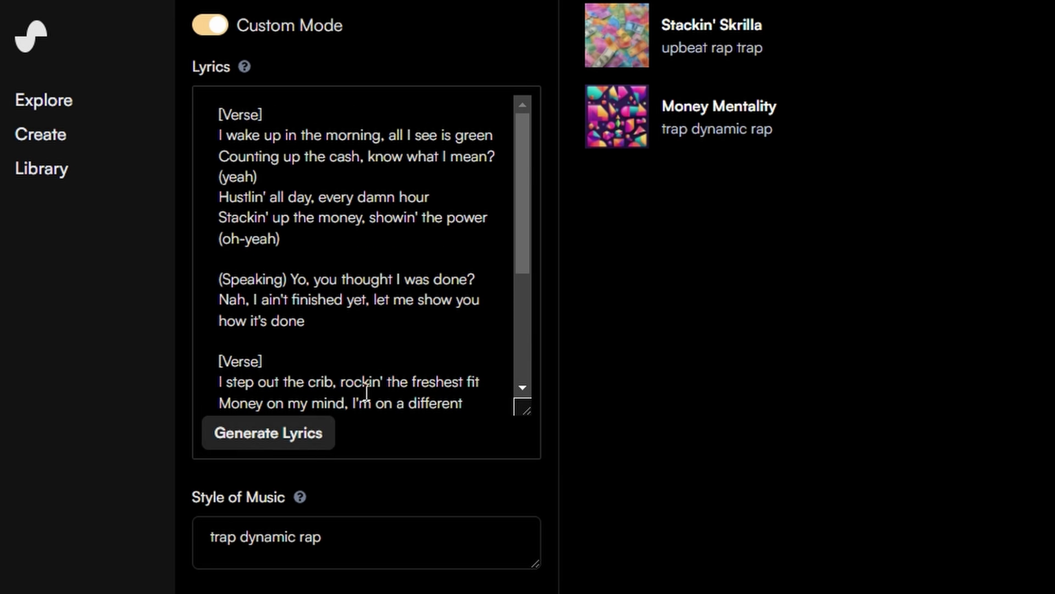
scroll(385, 251, down, 4)
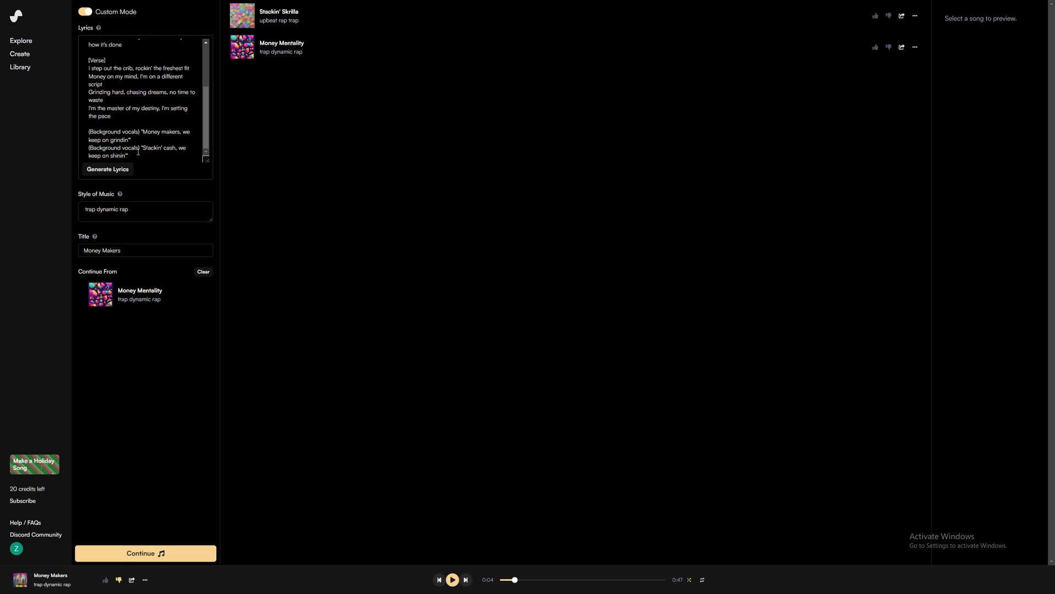
click(198, 555)
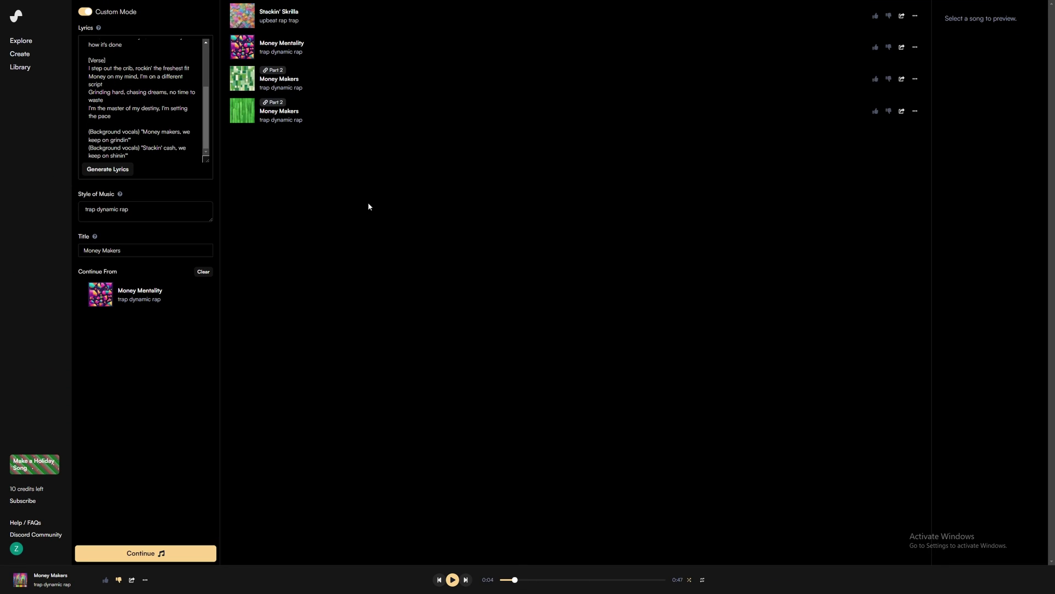
Listen to both Part 2 versions of Money Makers and stop the playback
click(243, 81)
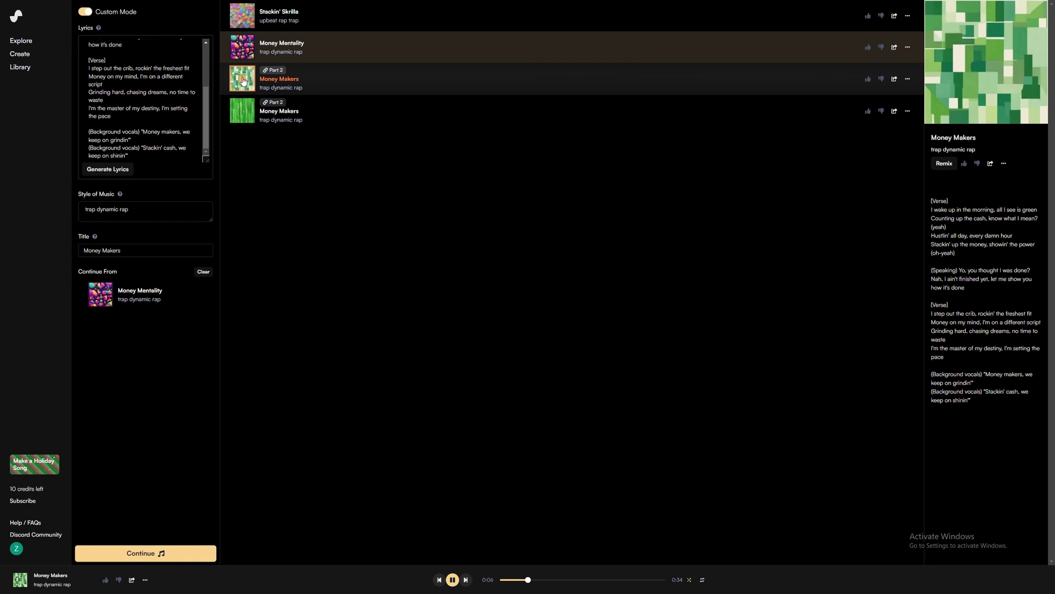
click(242, 114)
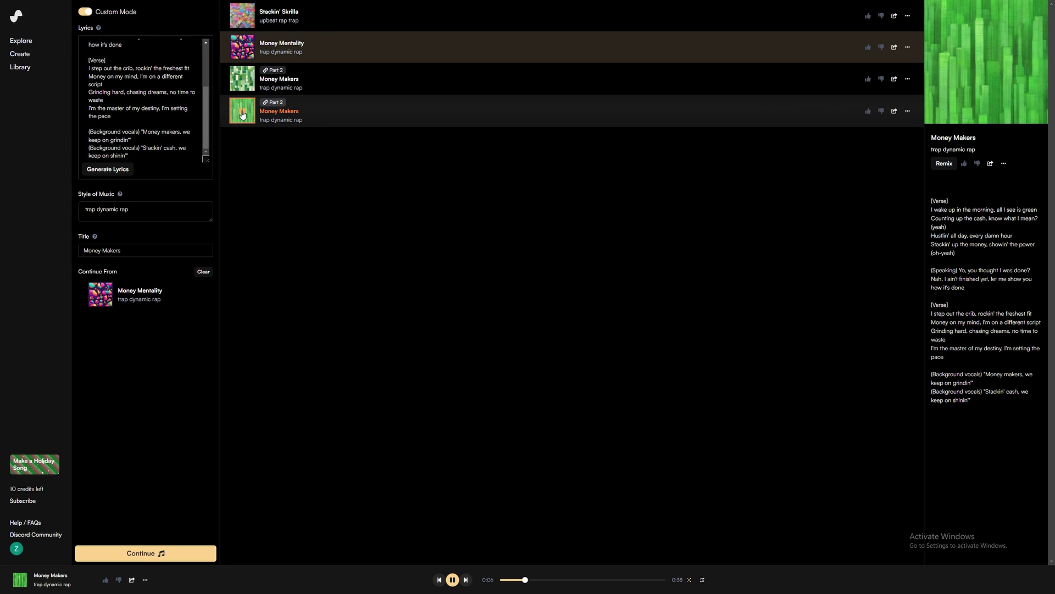
click(242, 114)
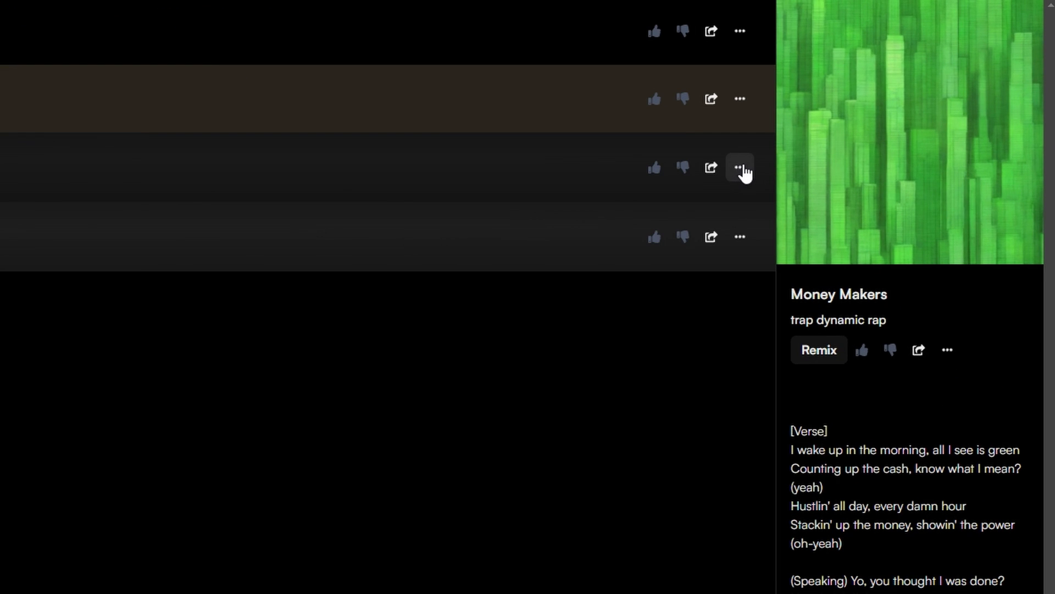
Set the first Part 2 Money Makers clip as the one to continue from and clear the lyrics
click(909, 80)
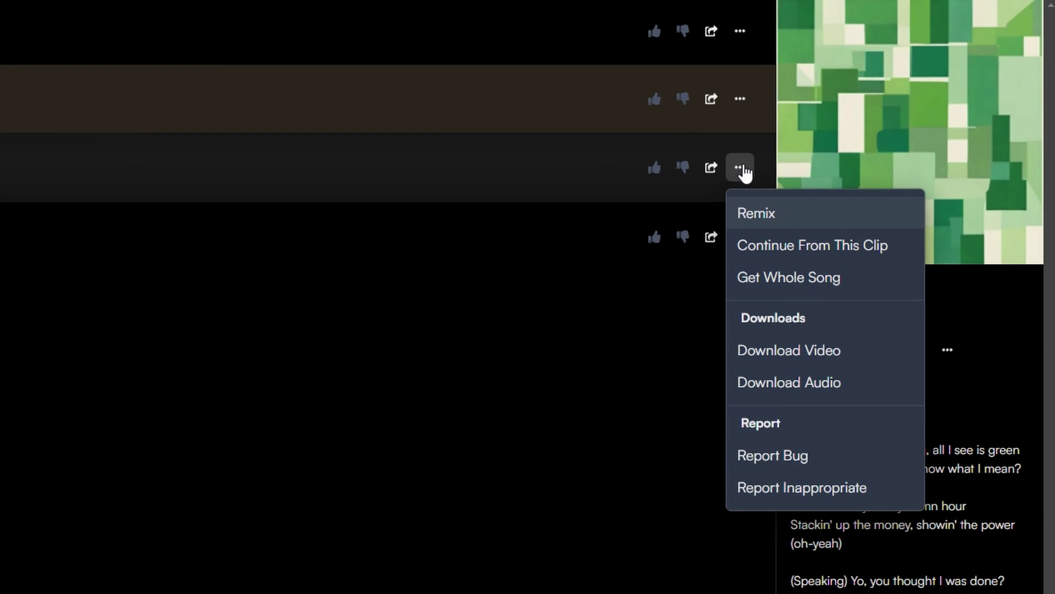
click(802, 246)
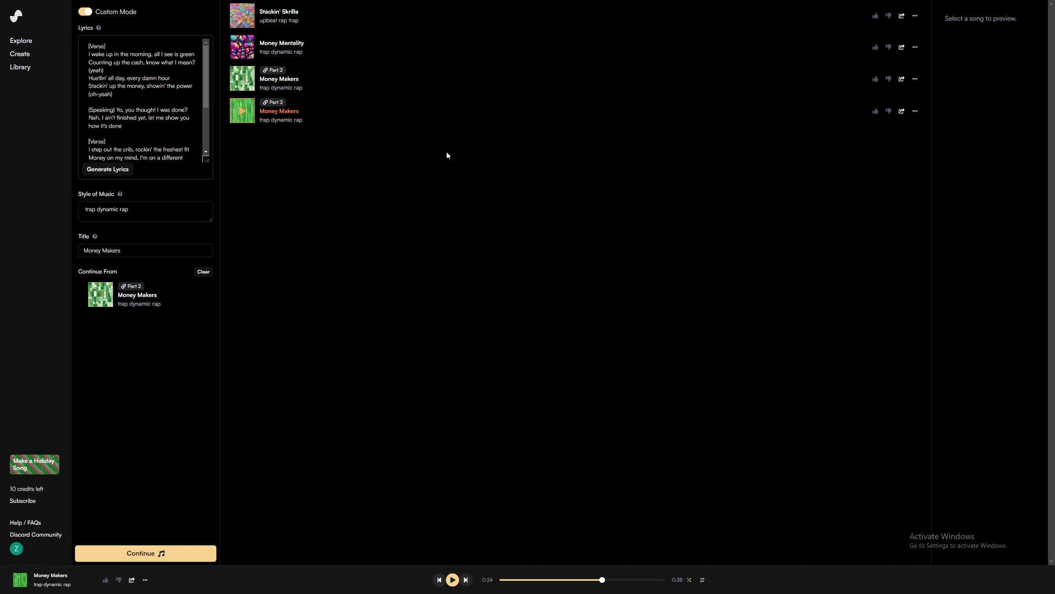
click(157, 131)
key(ctrl+a)
key(BackSpace)
Enter the lyrics "[OUTRO]", "that's how i count my money" and "yeah yeah yeah" on separate lines, and generate the continuation
text([)
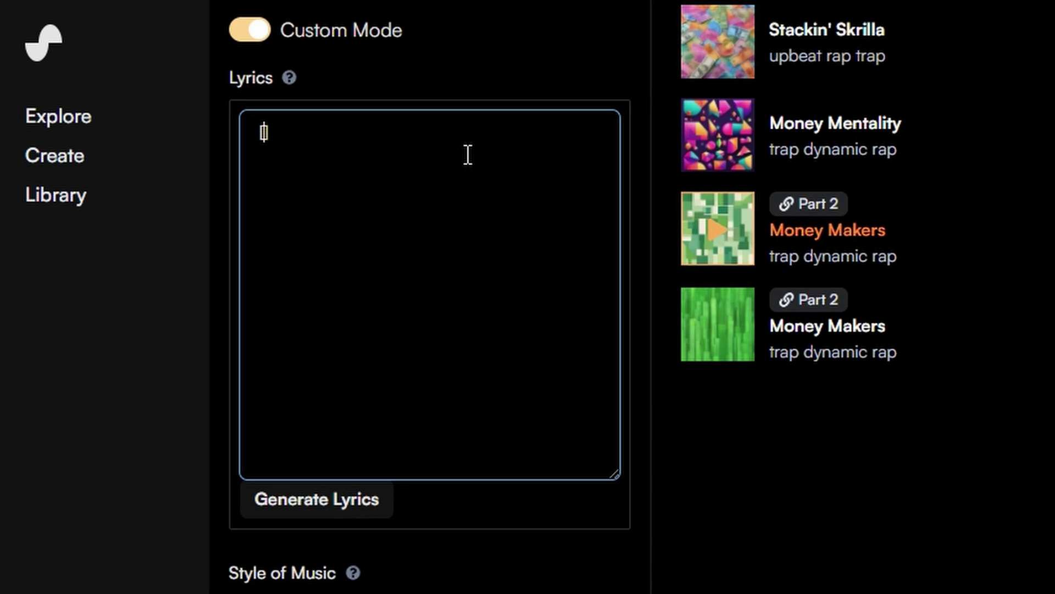
text(OUTRO])
key(Return)
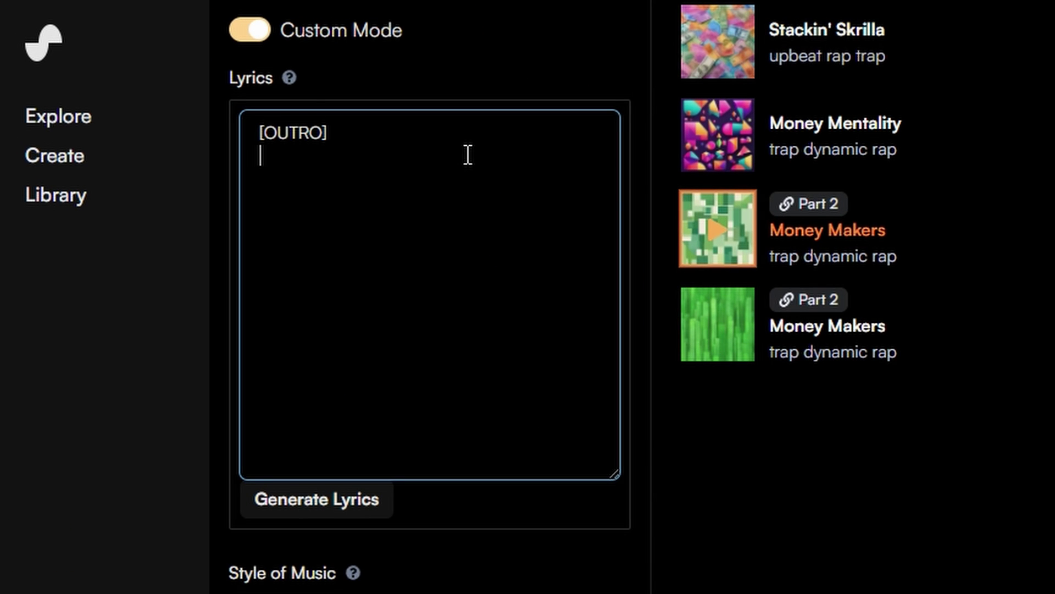
text(that's how)
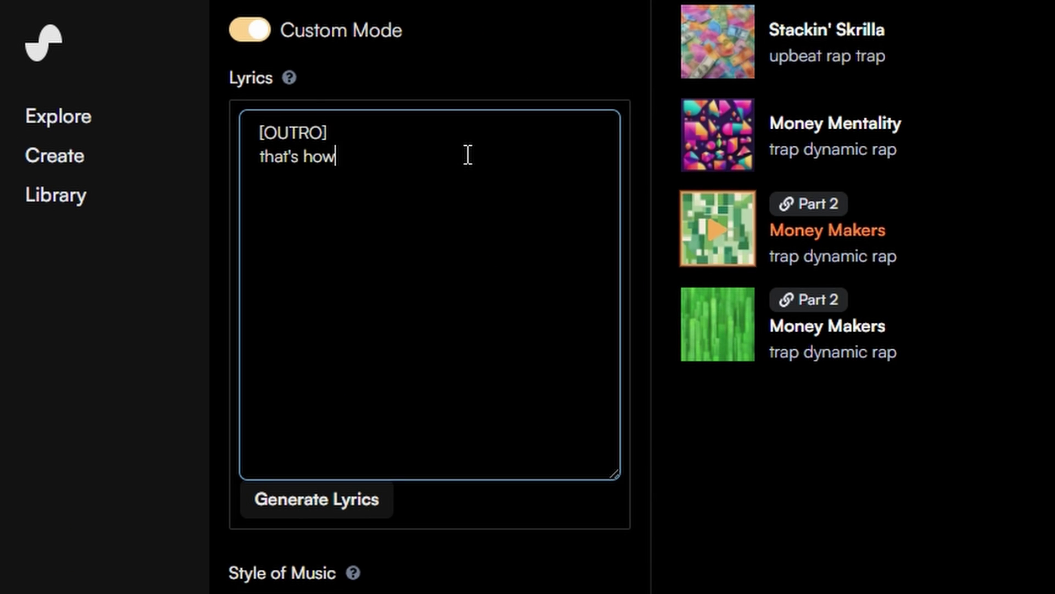
text( i count my money)
key(Return)
text(yeah yeah yrah)
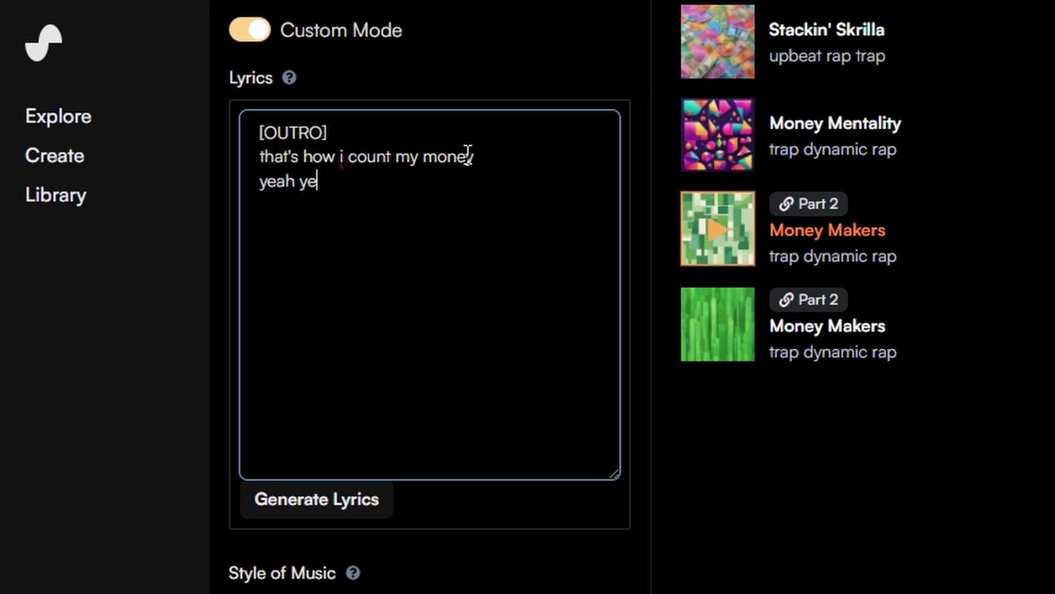
key(BackSpace)
key(BackSpace)
key(BackSpace)
text(eah)
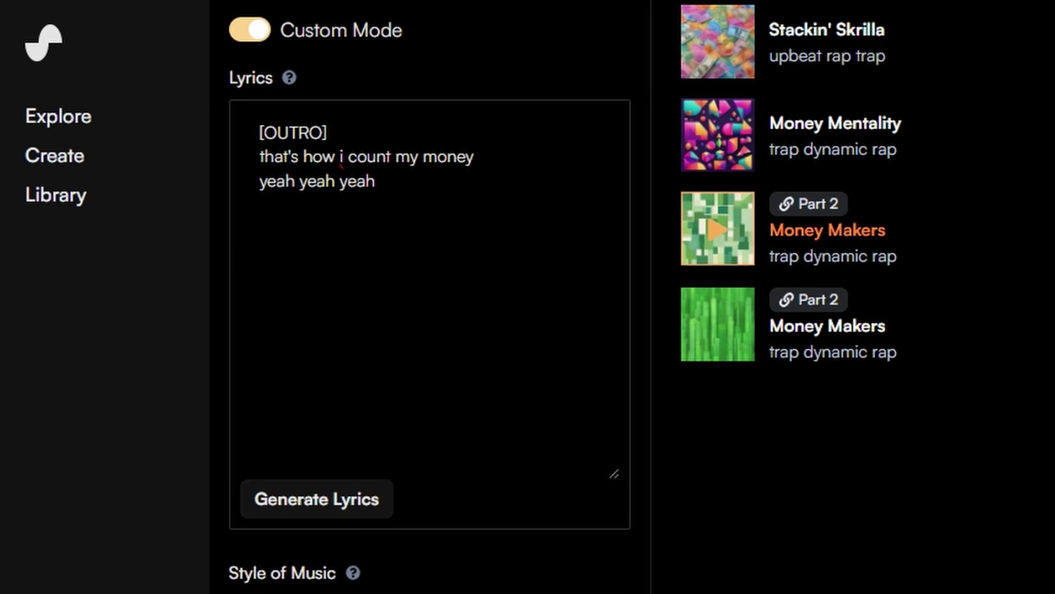
click(580, 489)
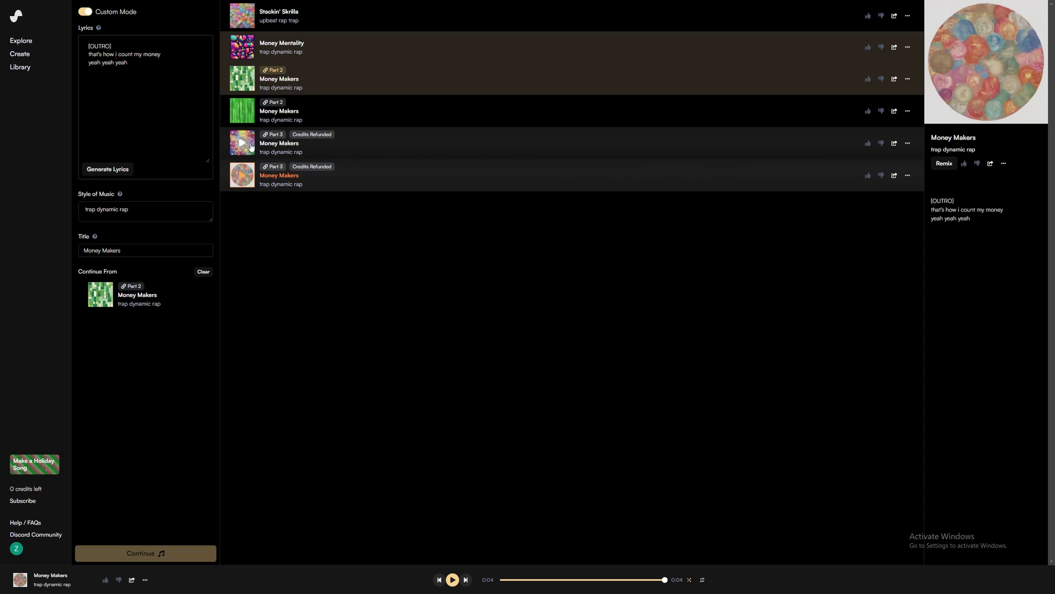
Listen to the first Part 3 clip and get the whole song from the second Part 3 clip
click(243, 144)
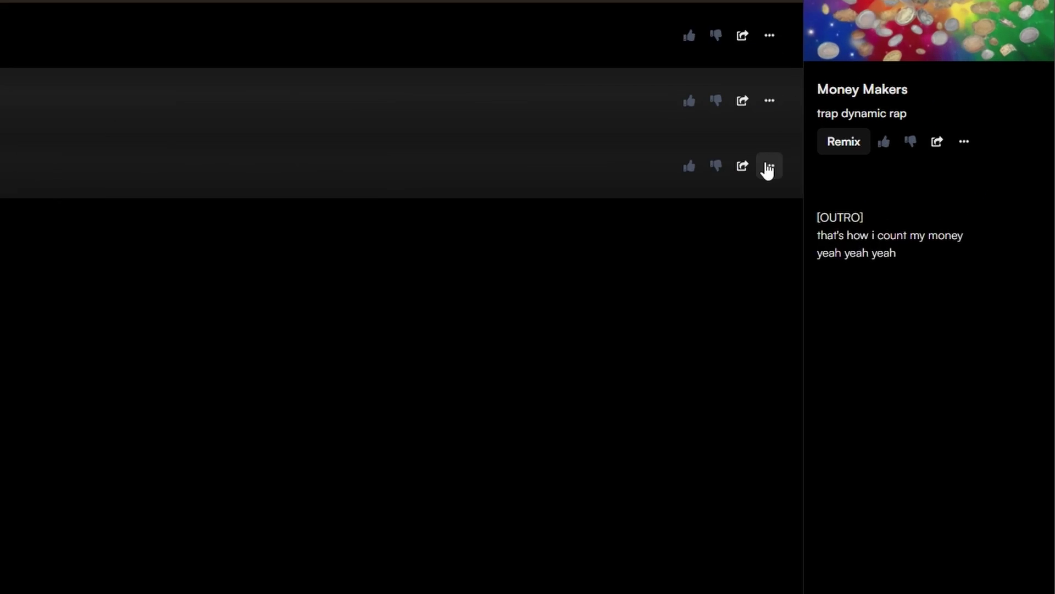
click(908, 175)
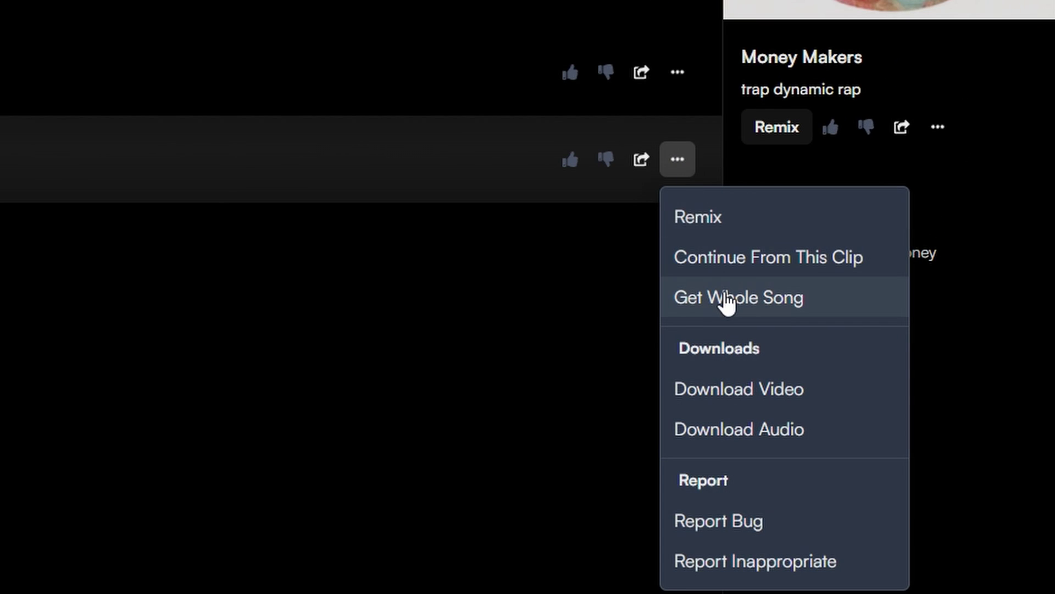
click(730, 303)
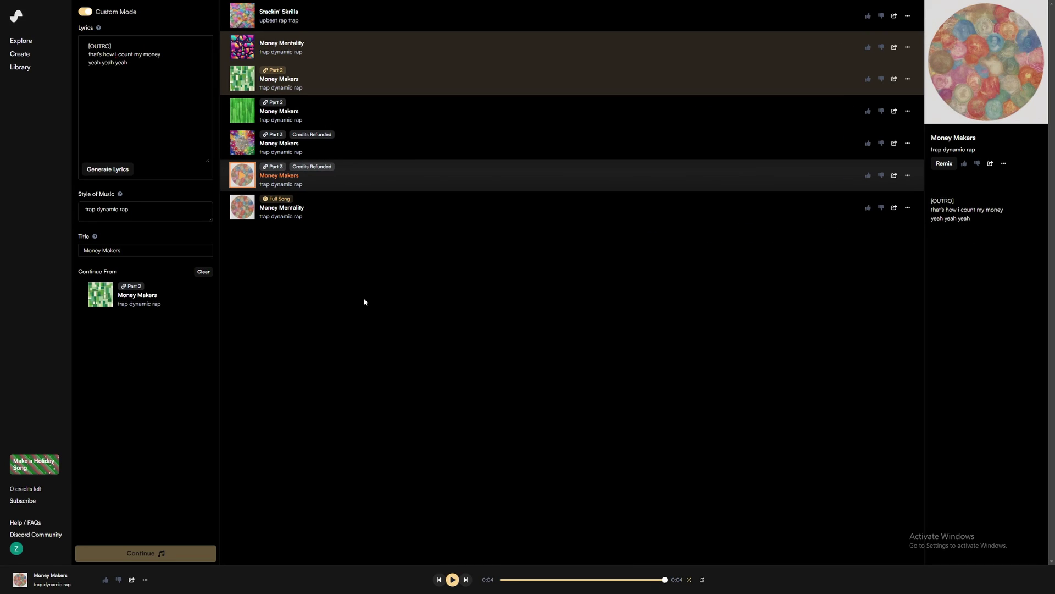
Play the full Money Mentality song and download its audio
click(240, 208)
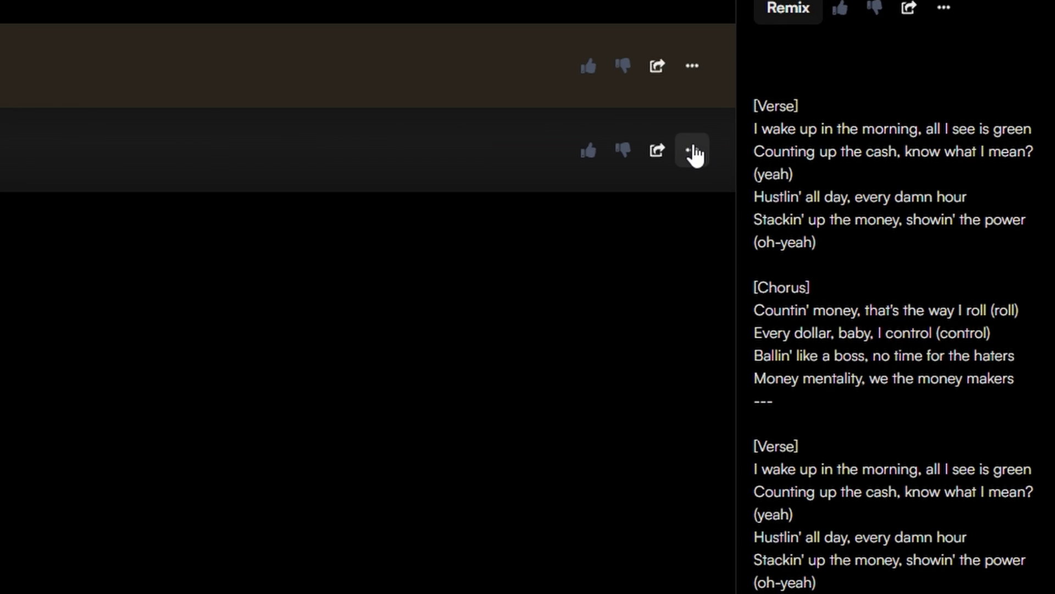
click(908, 208)
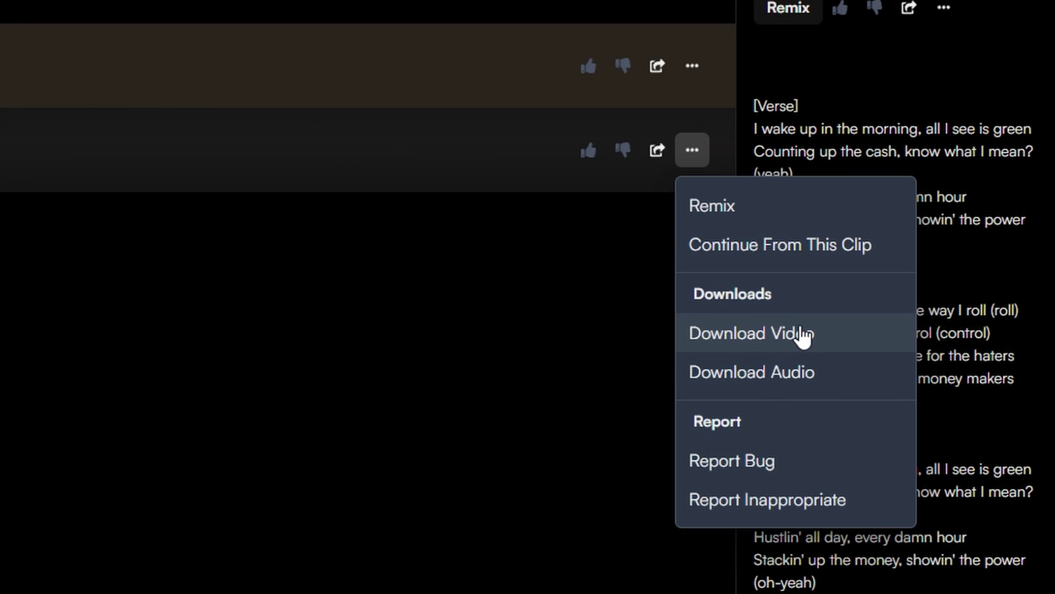
click(860, 381)
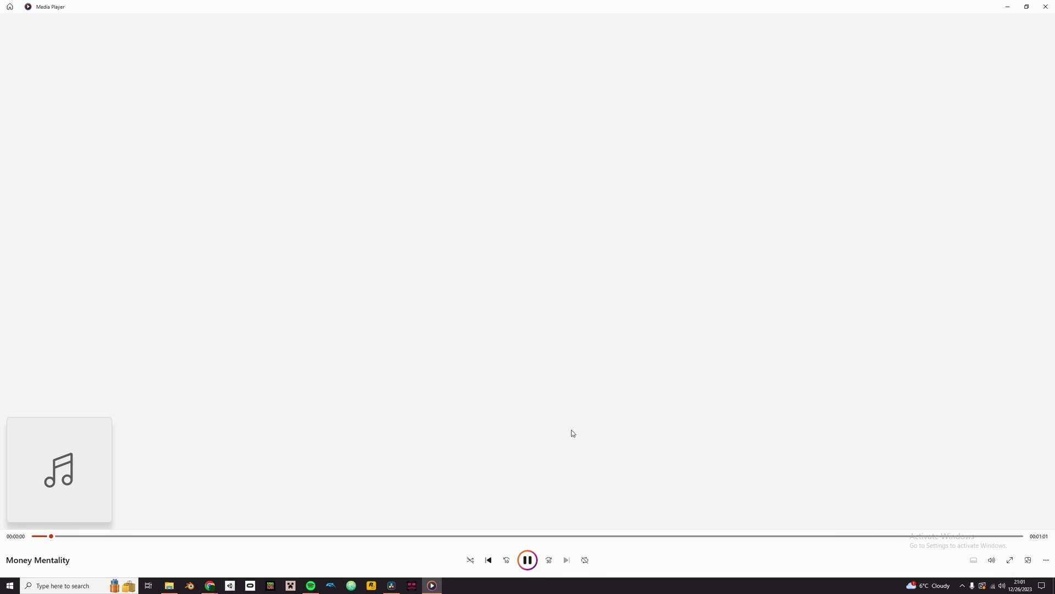
key(F11)
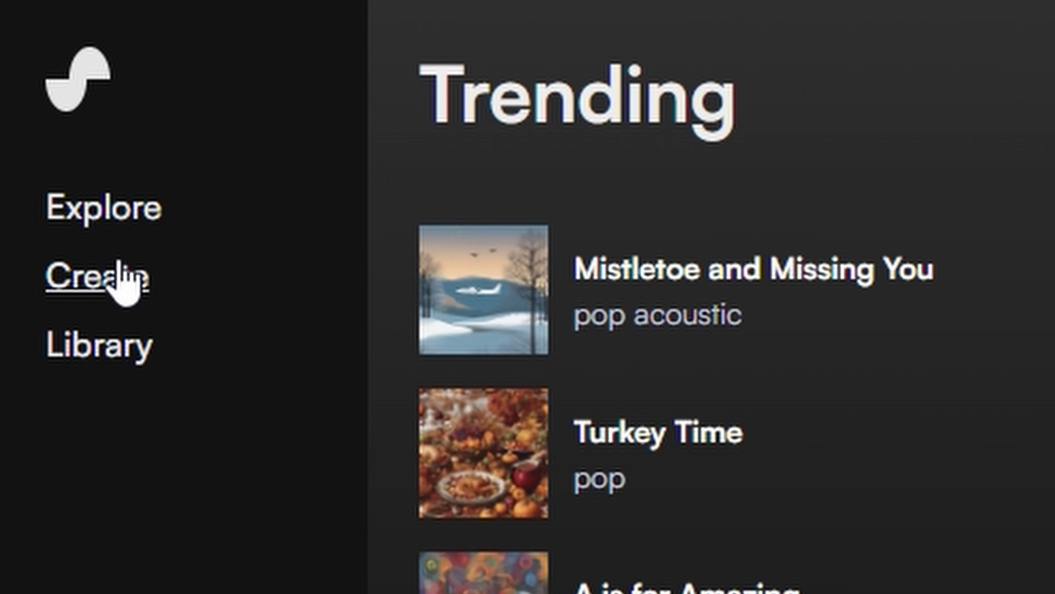
Start a new song in Custom Mode and set its style of music to "jazz"
click(28, 53)
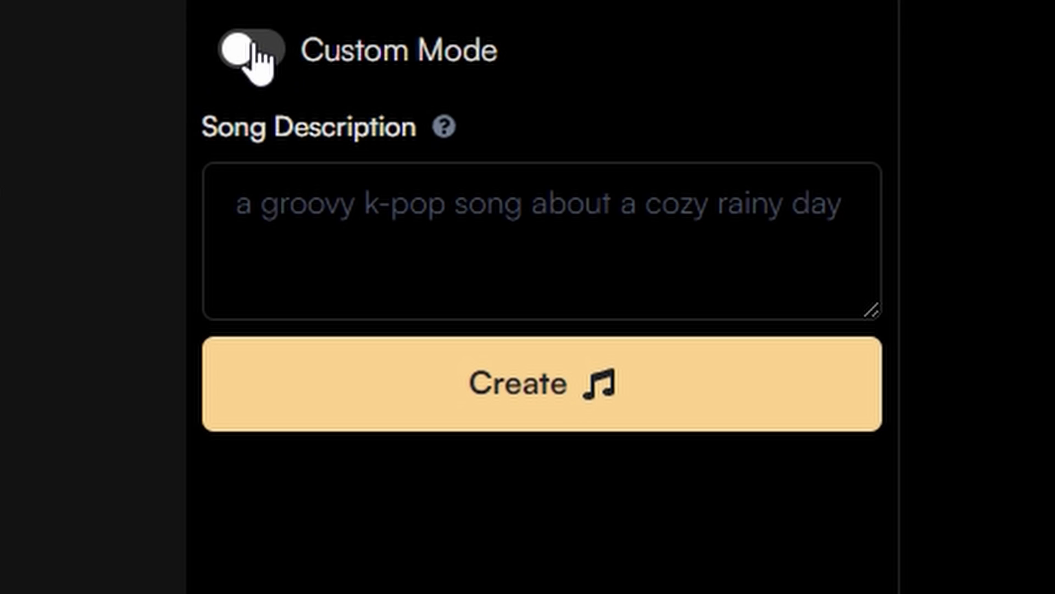
click(253, 49)
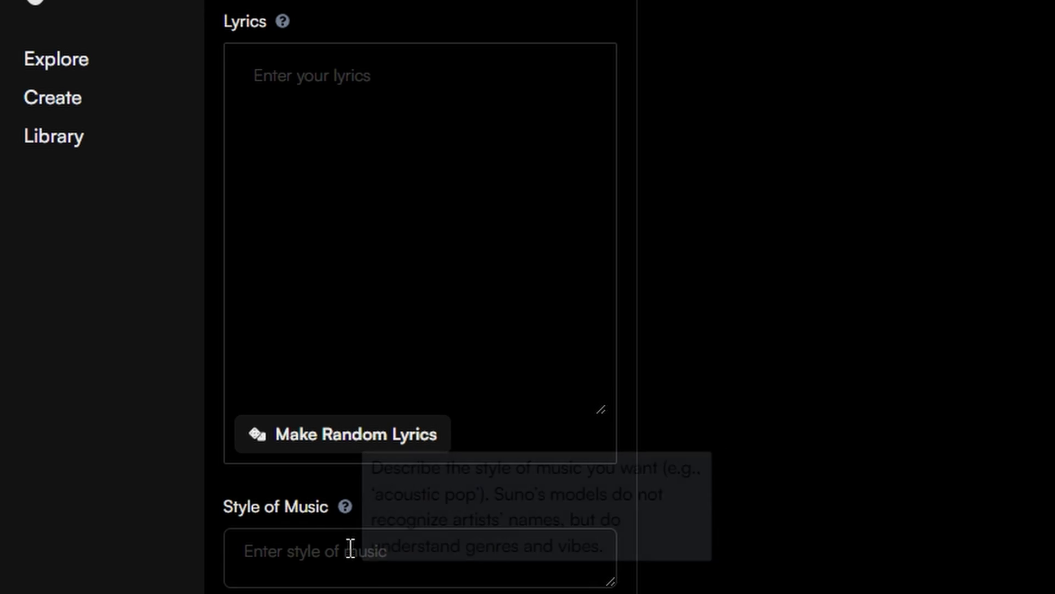
click(350, 567)
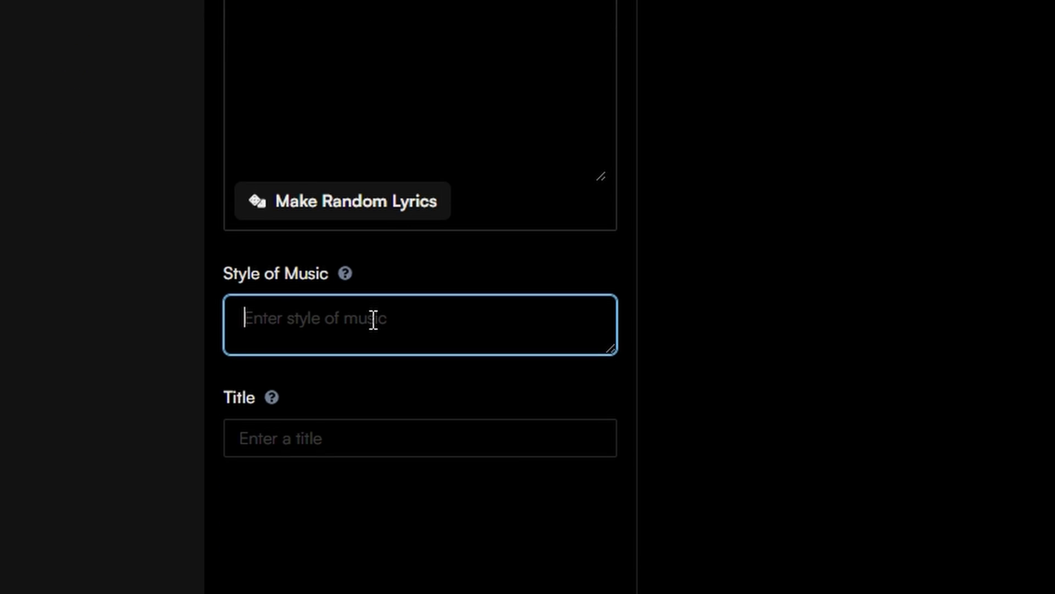
text(jazz)
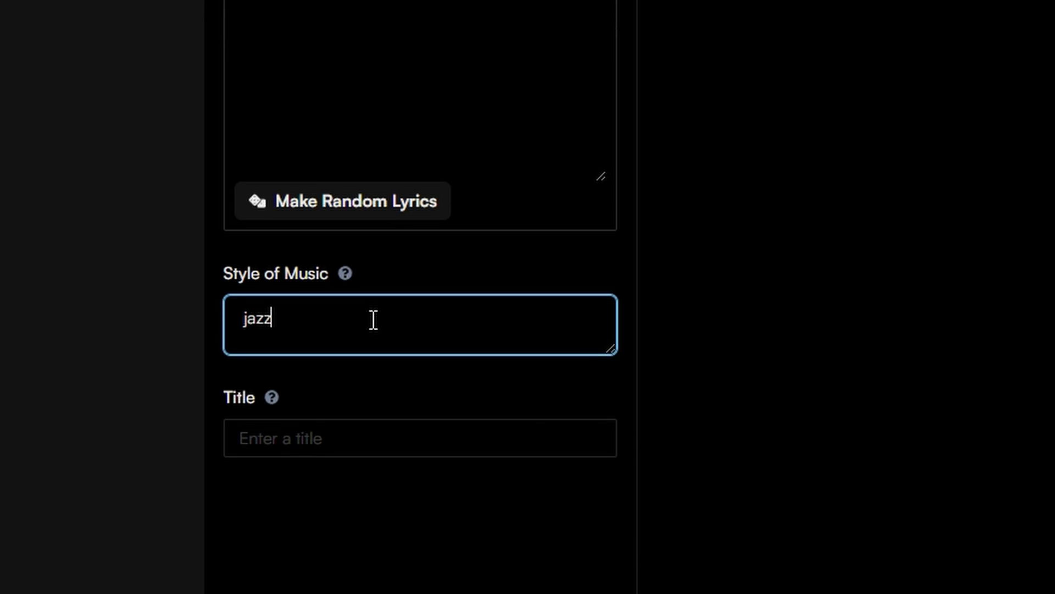
Title the song "Relaxing Jazz" and generate it with the lyrics left empty
click(313, 433)
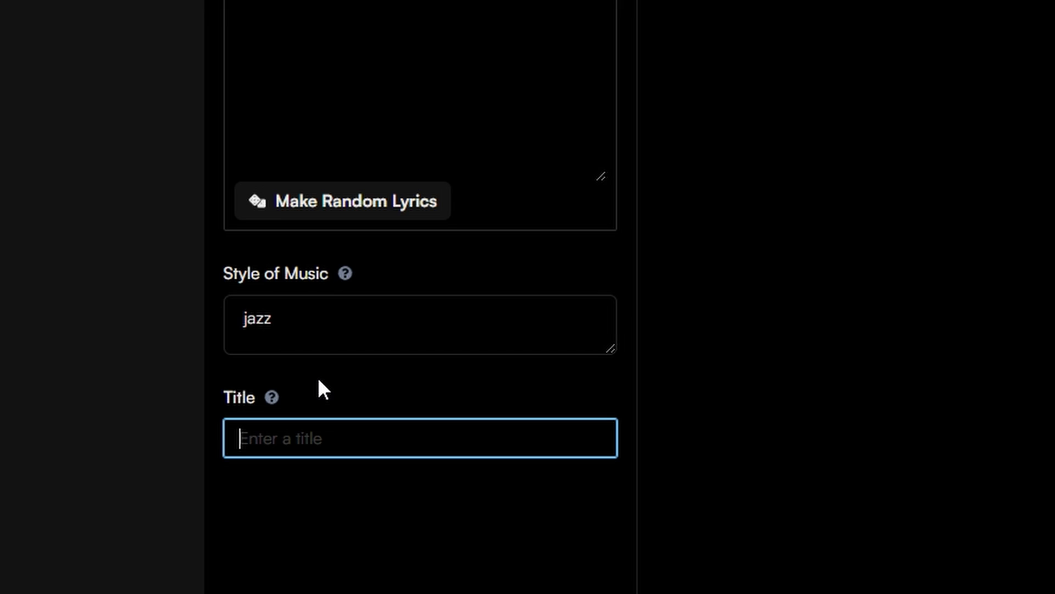
text(Relaxing)
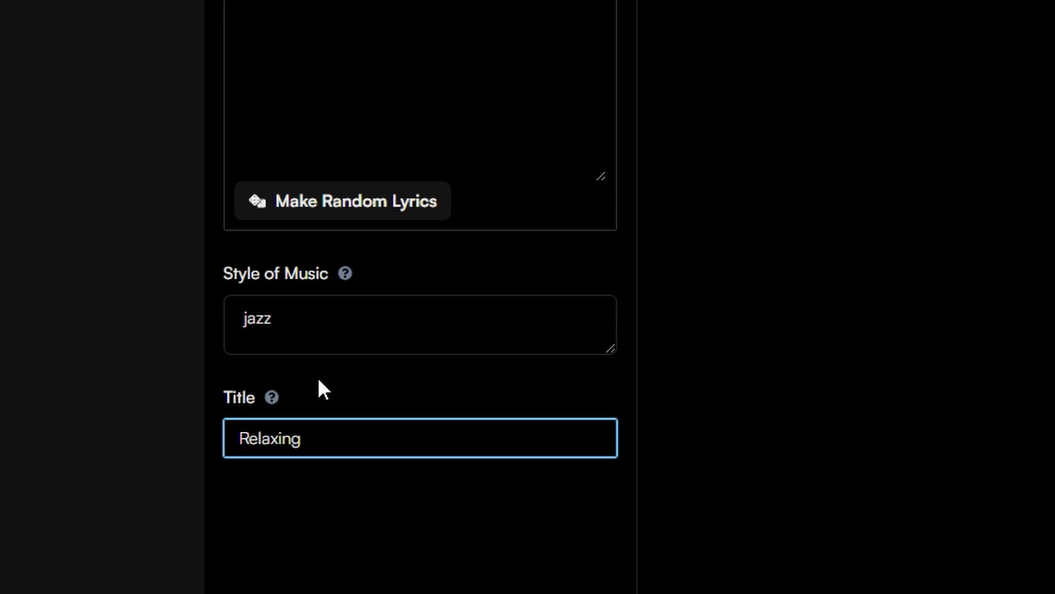
text( Jazz)
click(363, 495)
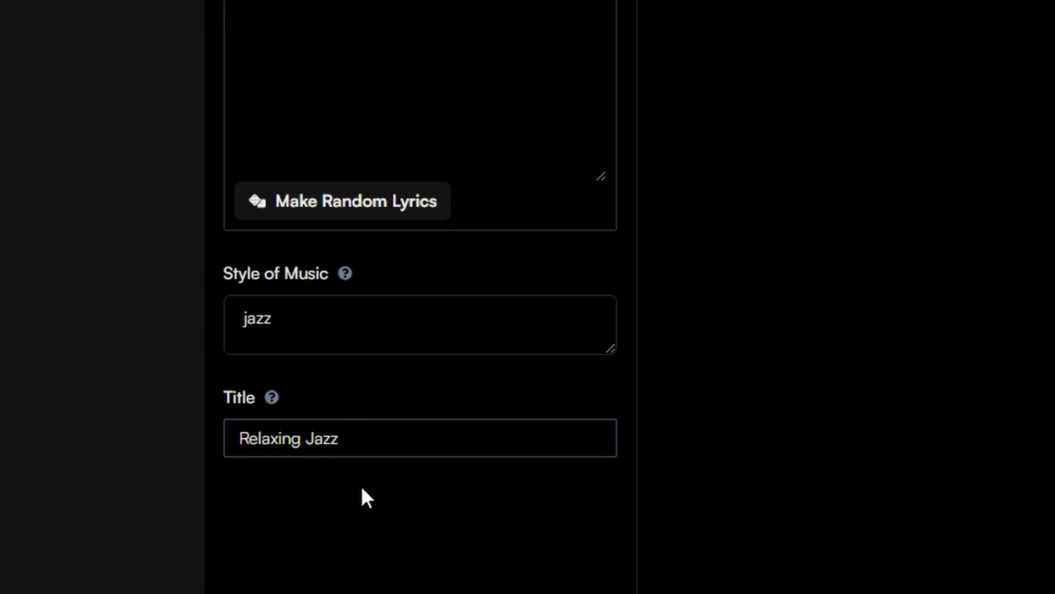
scroll(363, 494, down, 5)
click(545, 484)
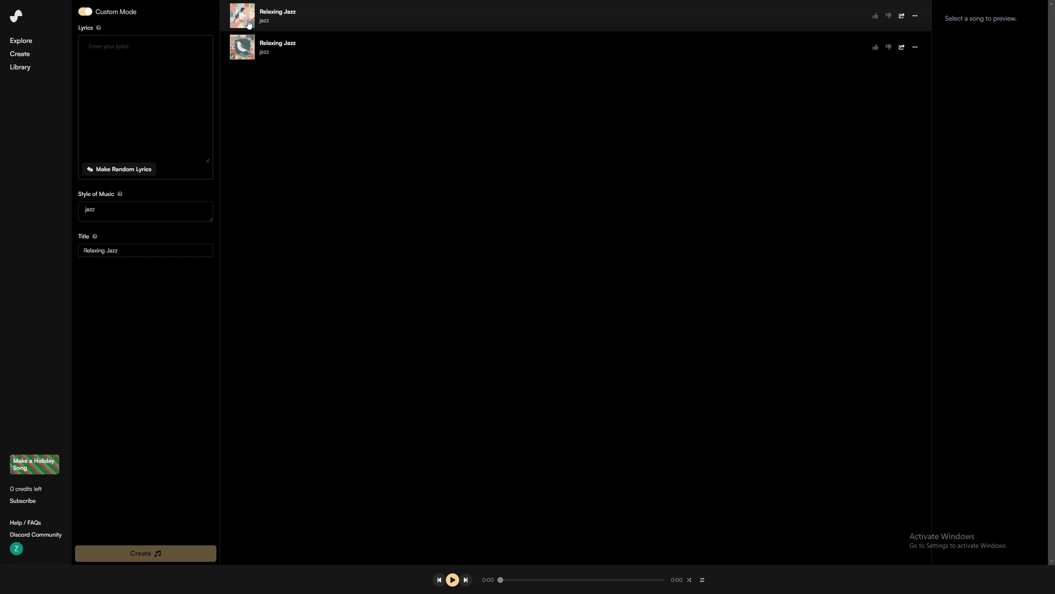
Listen to the first and second generated Relaxing Jazz clips
click(243, 16)
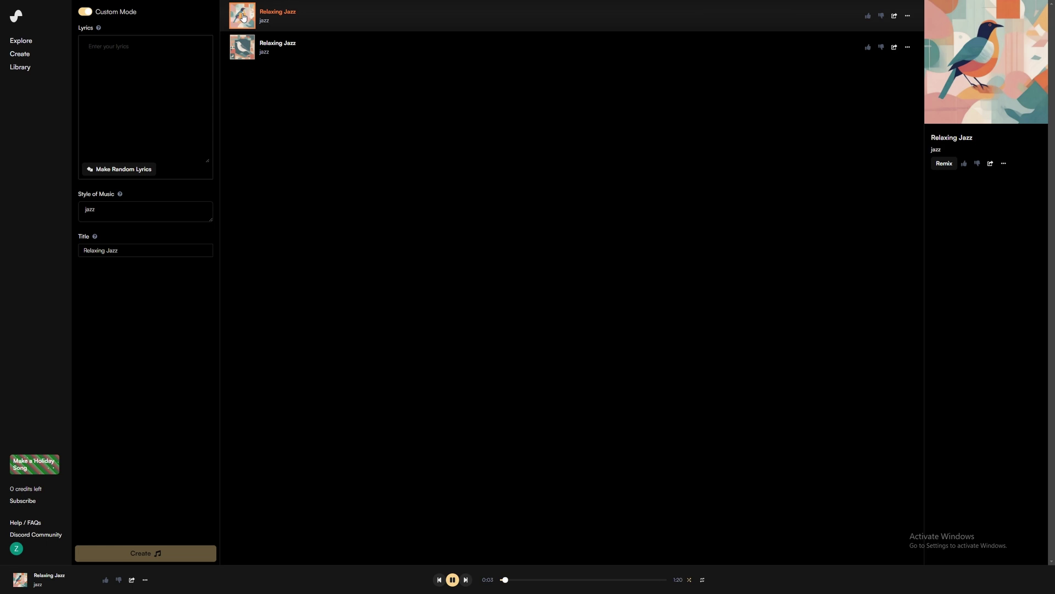
click(243, 49)
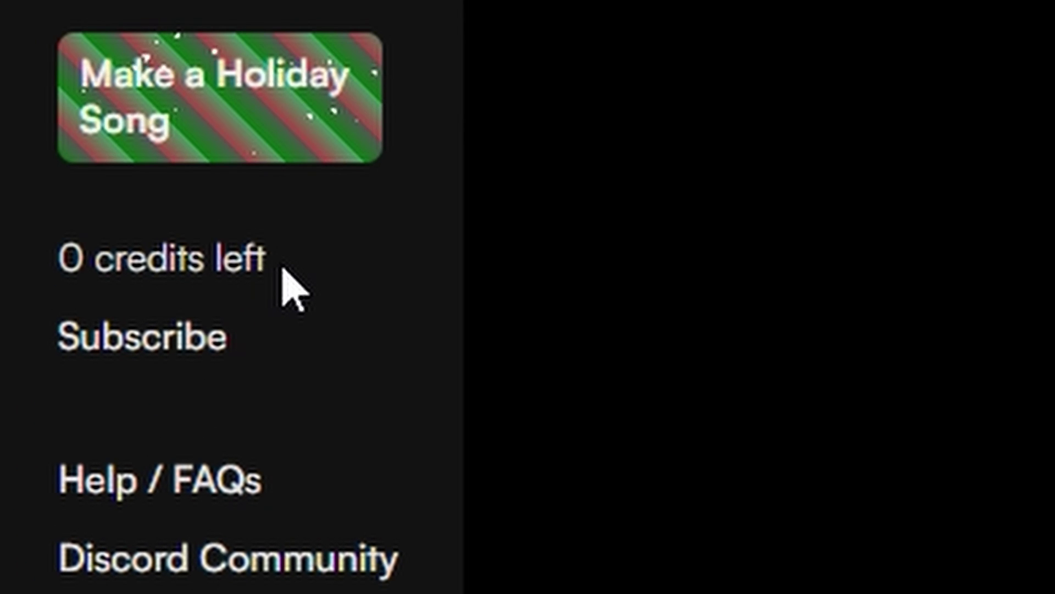
Check the remaining credits and look over the Basic, Pro and Premier subscription plans
drag(43, 490, 9, 492)
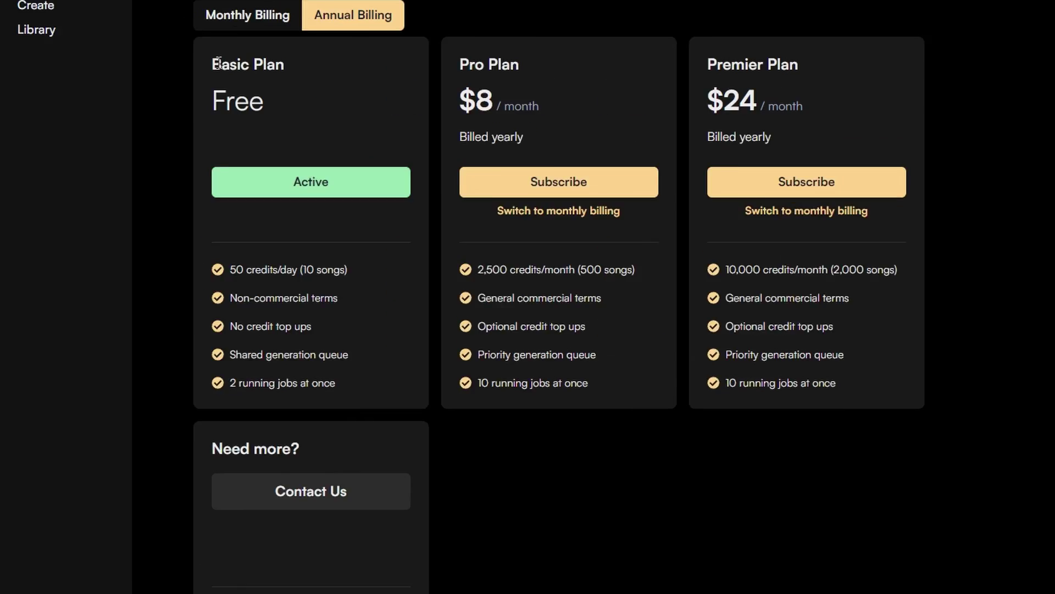
drag(114, 86, 150, 86)
click(153, 86)
drag(472, 31, 559, 33)
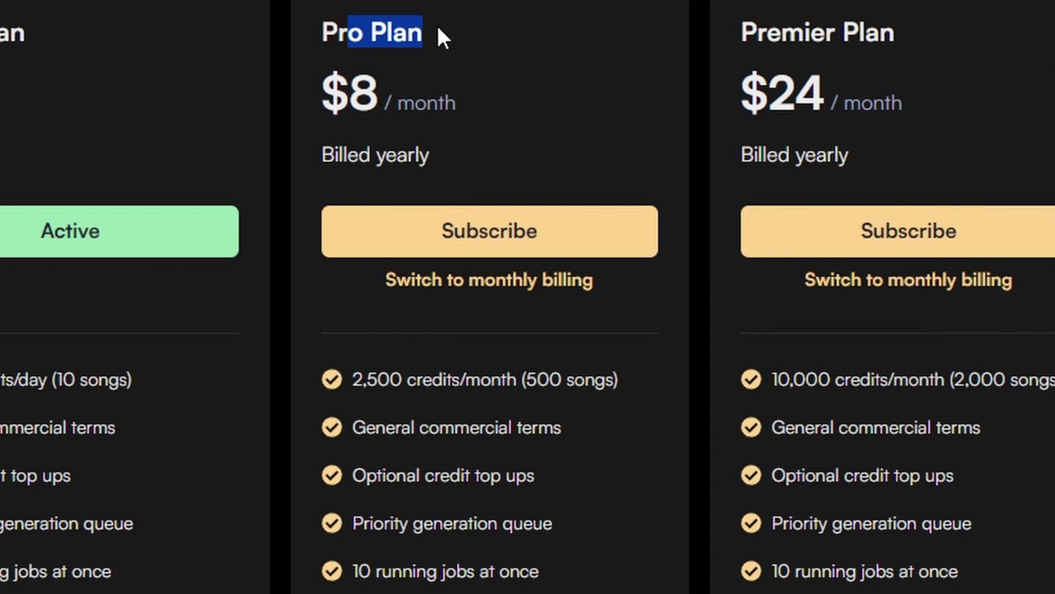
click(558, 33)
drag(866, 33, 1043, 40)
click(1042, 40)
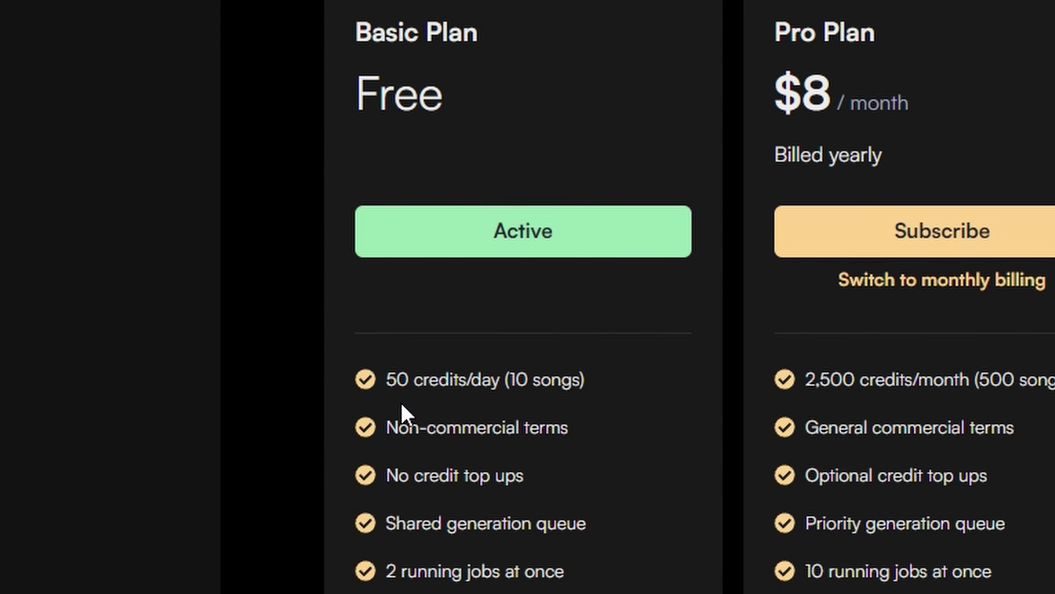
Examine the Basic Plan's features: daily credits, commercial terms, credit top ups, generation queue and running jobs
drag(390, 379, 582, 372)
click(590, 374)
drag(406, 428, 510, 424)
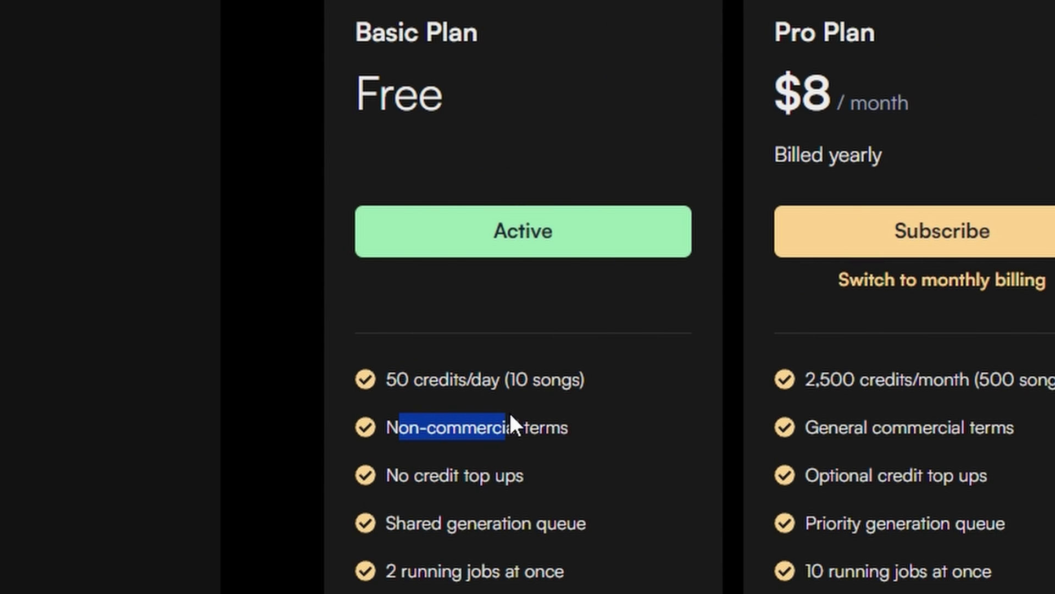
click(559, 418)
drag(396, 470, 512, 467)
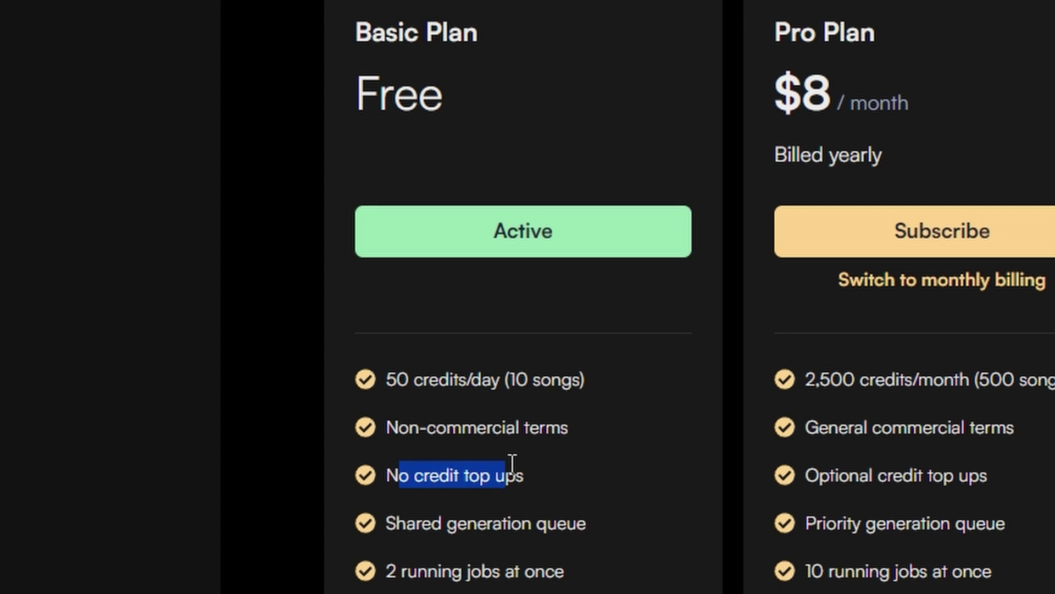
click(482, 501)
drag(405, 523, 560, 508)
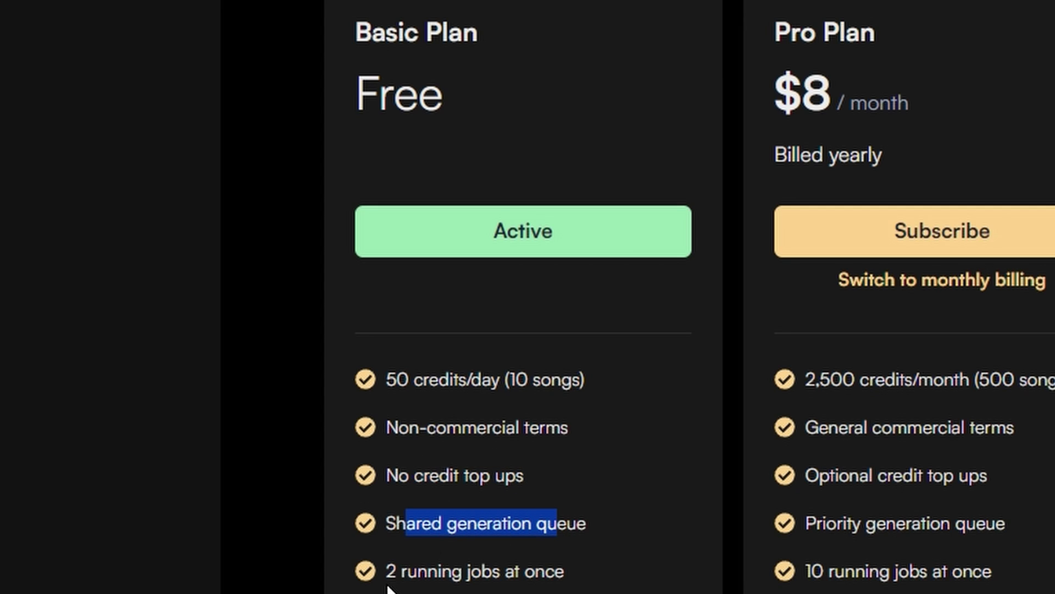
drag(393, 569, 523, 559)
click(542, 555)
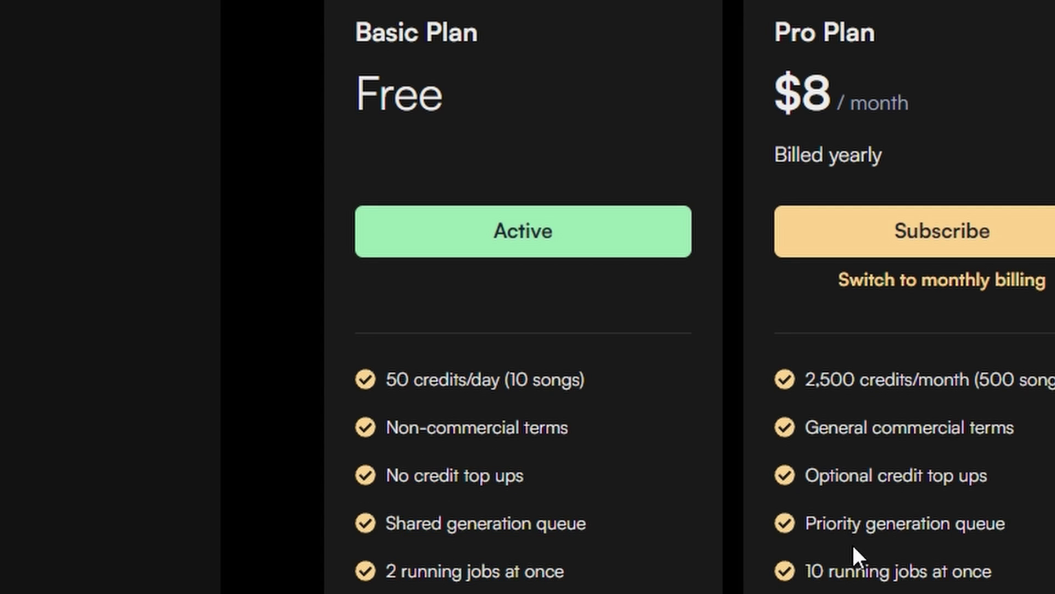
Examine the monthly credits and commercial terms of the Pro and Premier plans
drag(806, 379, 935, 376)
drag(514, 374, 636, 373)
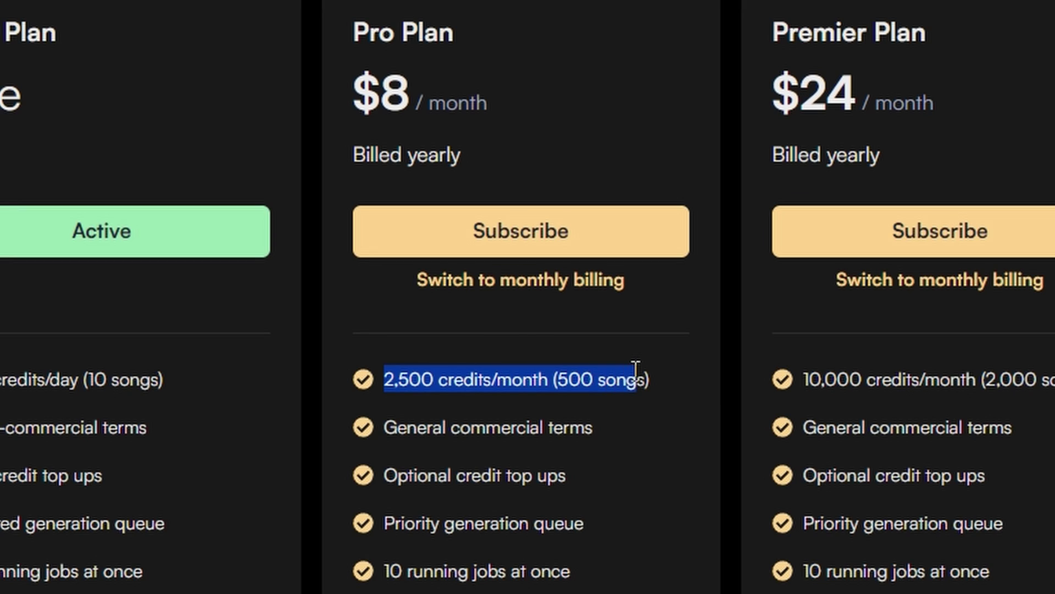
click(583, 379)
drag(378, 428, 594, 423)
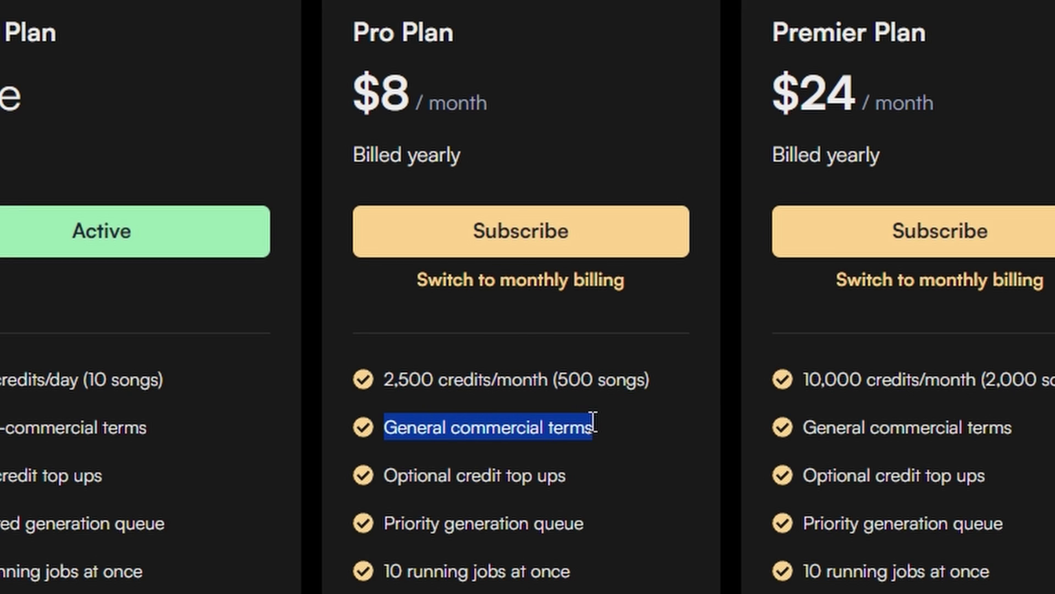
click(599, 430)
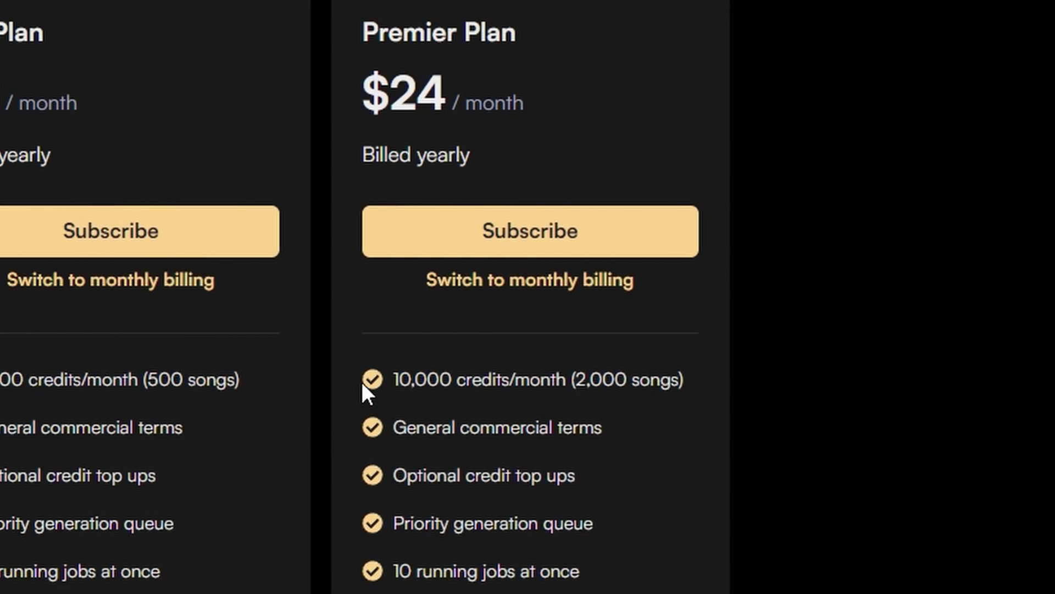
drag(391, 379, 681, 382)
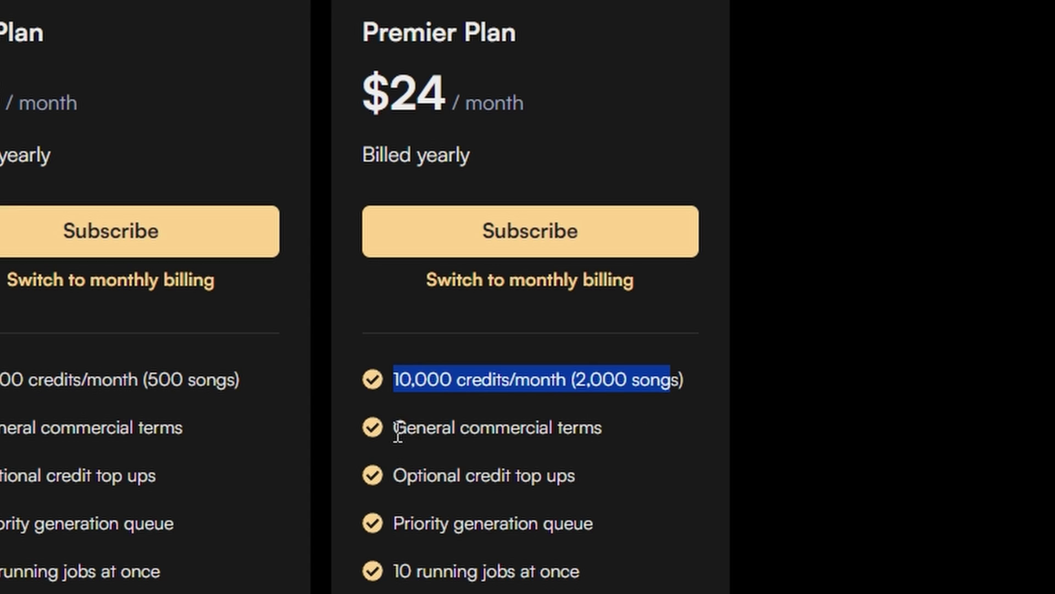
drag(394, 428, 605, 426)
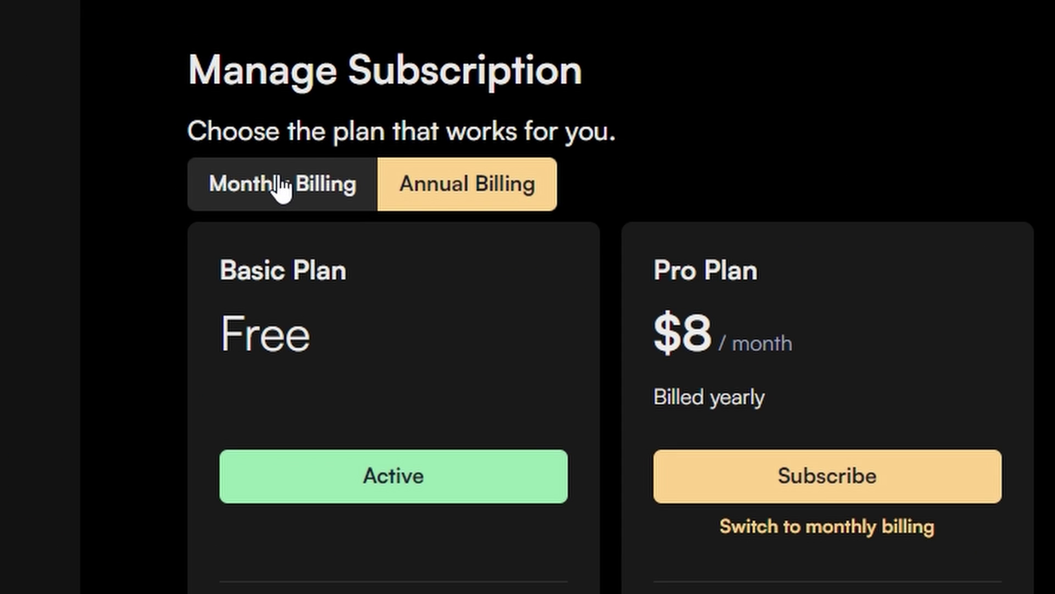
Compare the plan prices under monthly billing, and return the view to annual billing
click(284, 188)
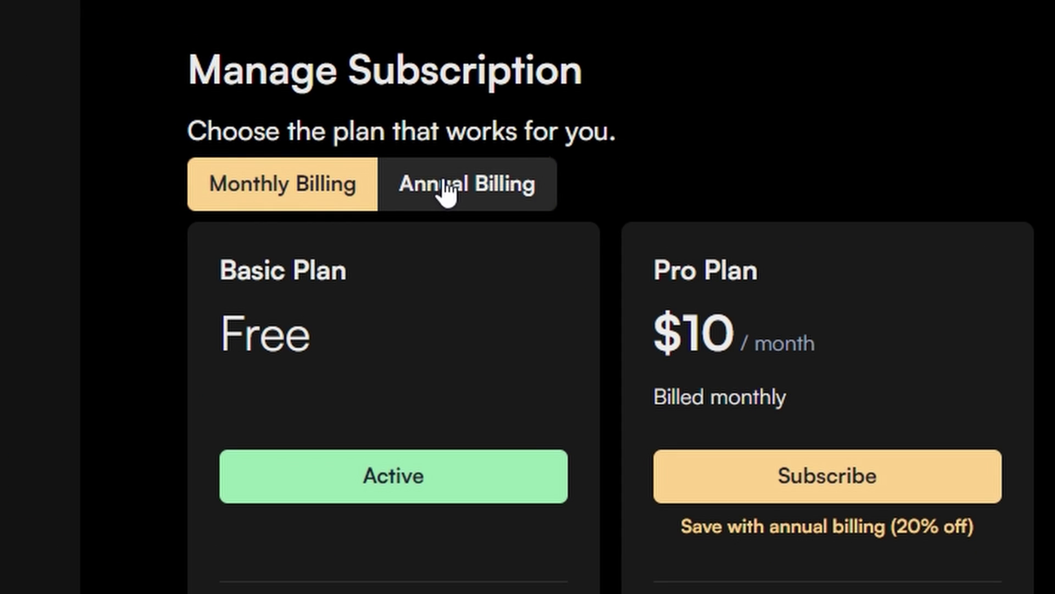
click(513, 189)
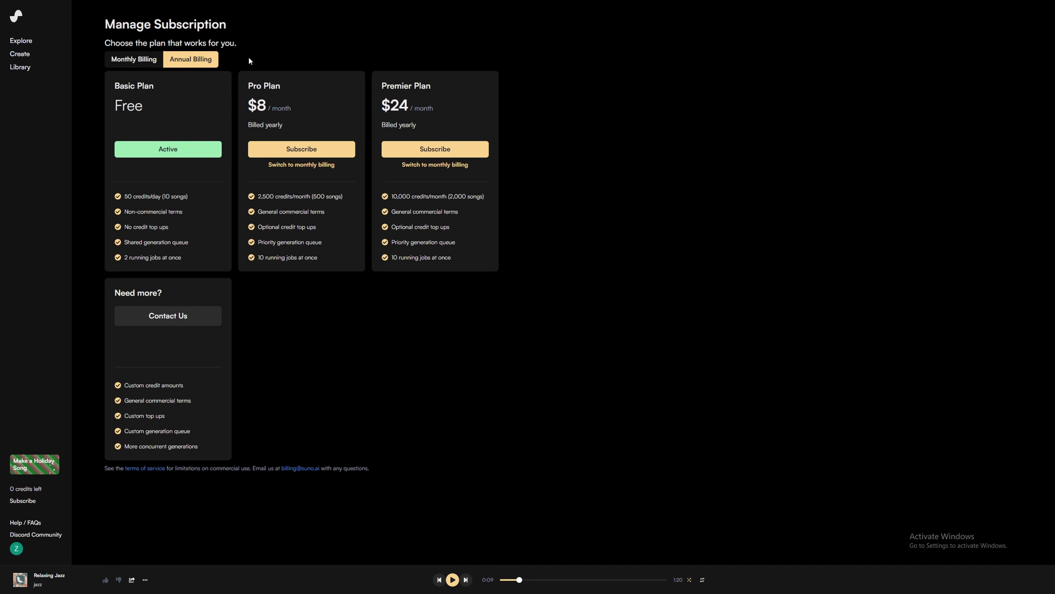